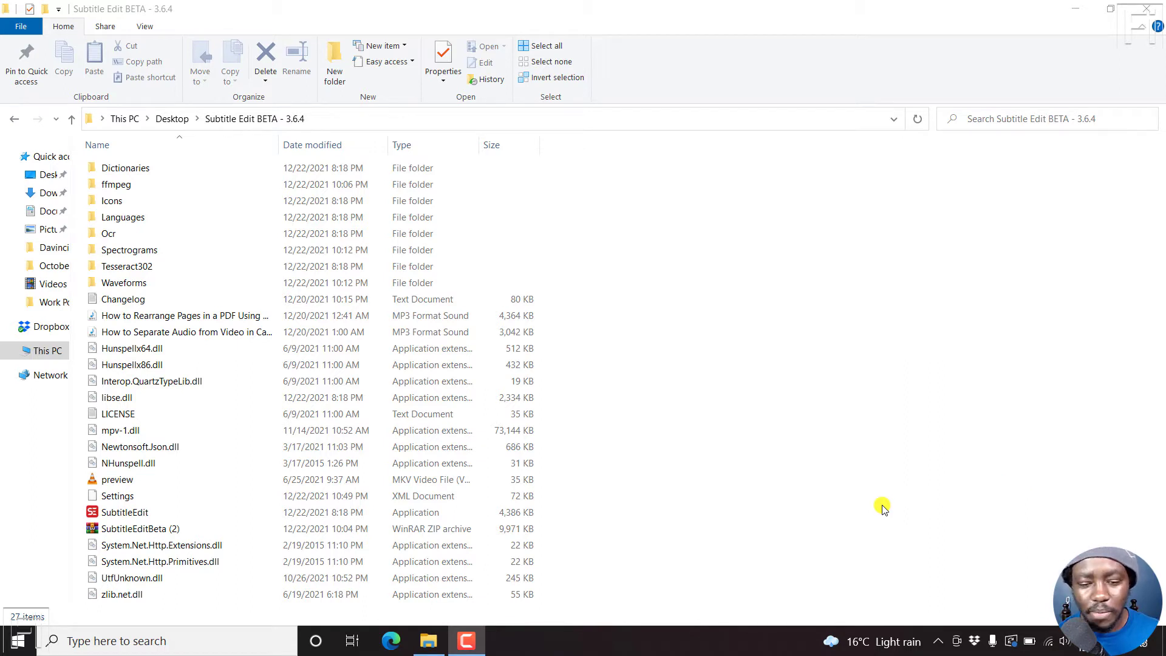
Open the Windows search panel from the taskbar to find Subtitle Edit
left_click(124, 649)
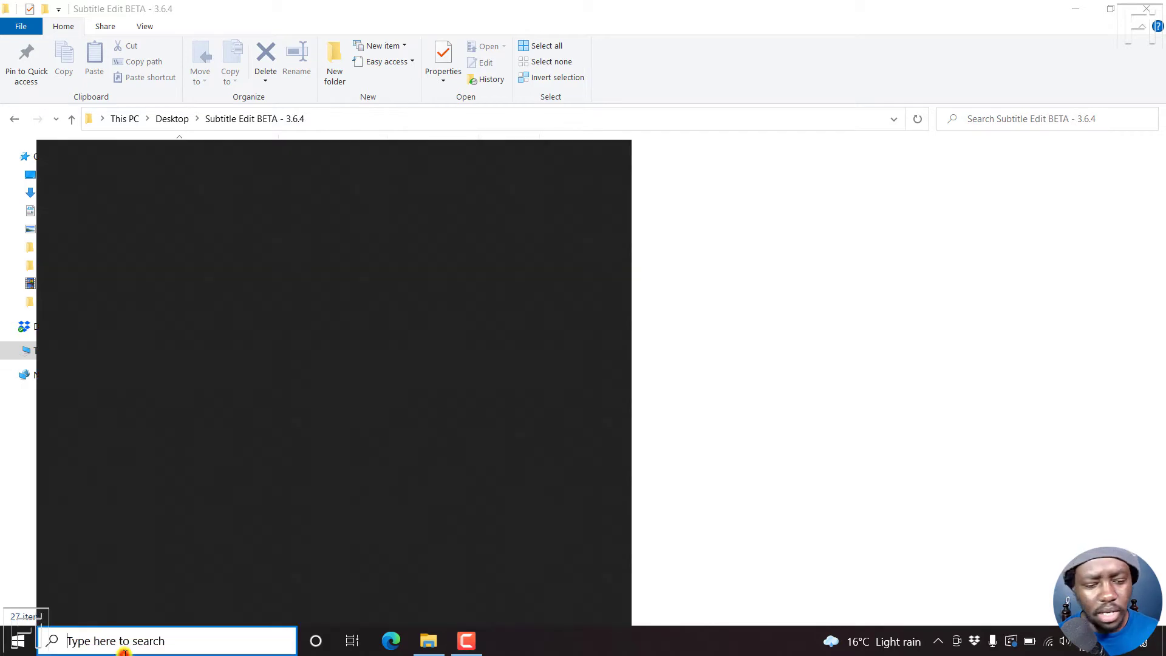
Launch Subtitle Edit and open the [UPDATE] Easily Download YouTube Subtitles as Transcripts video
left_click(157, 497)
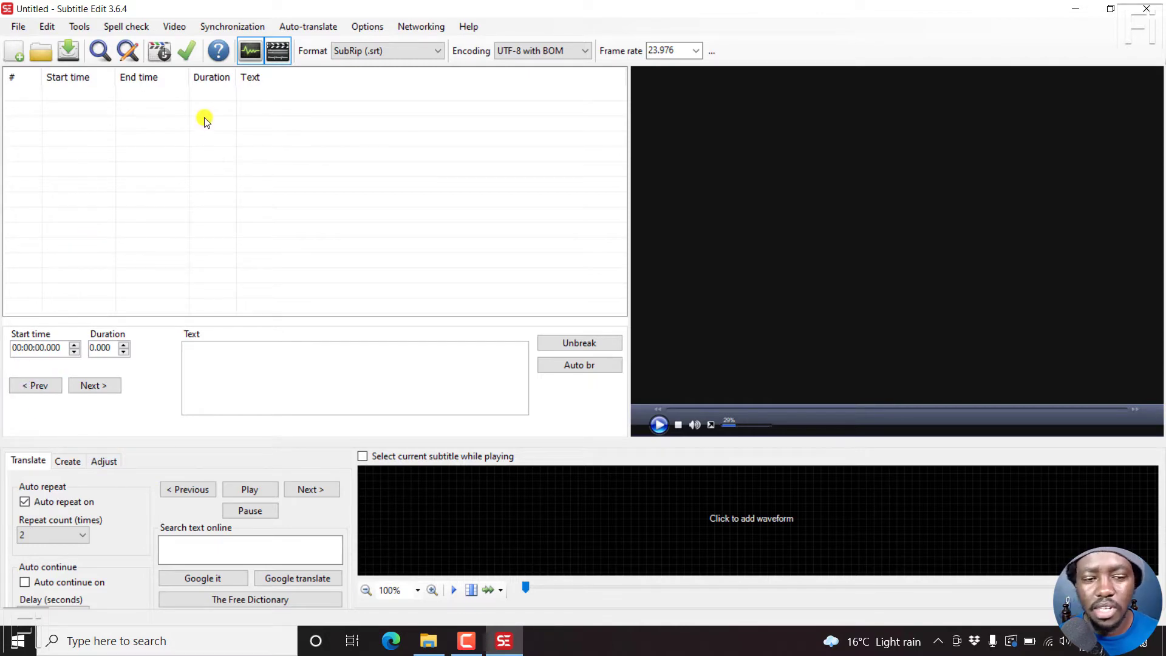
left_click(173, 27)
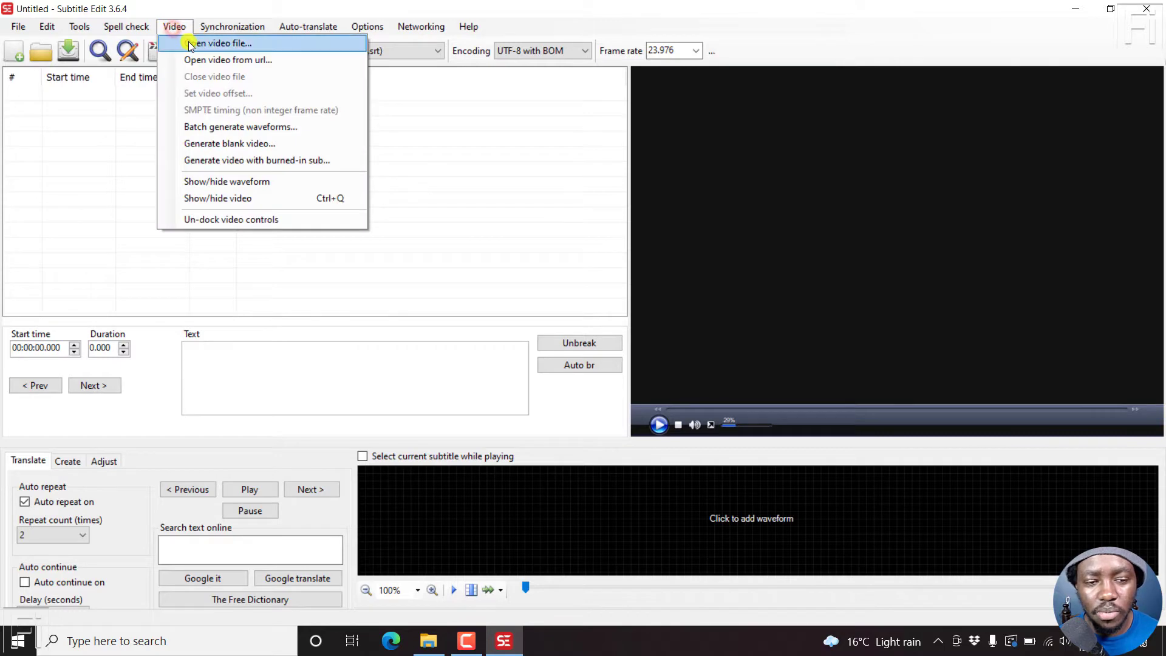
left_click(177, 44)
left_click(325, 240)
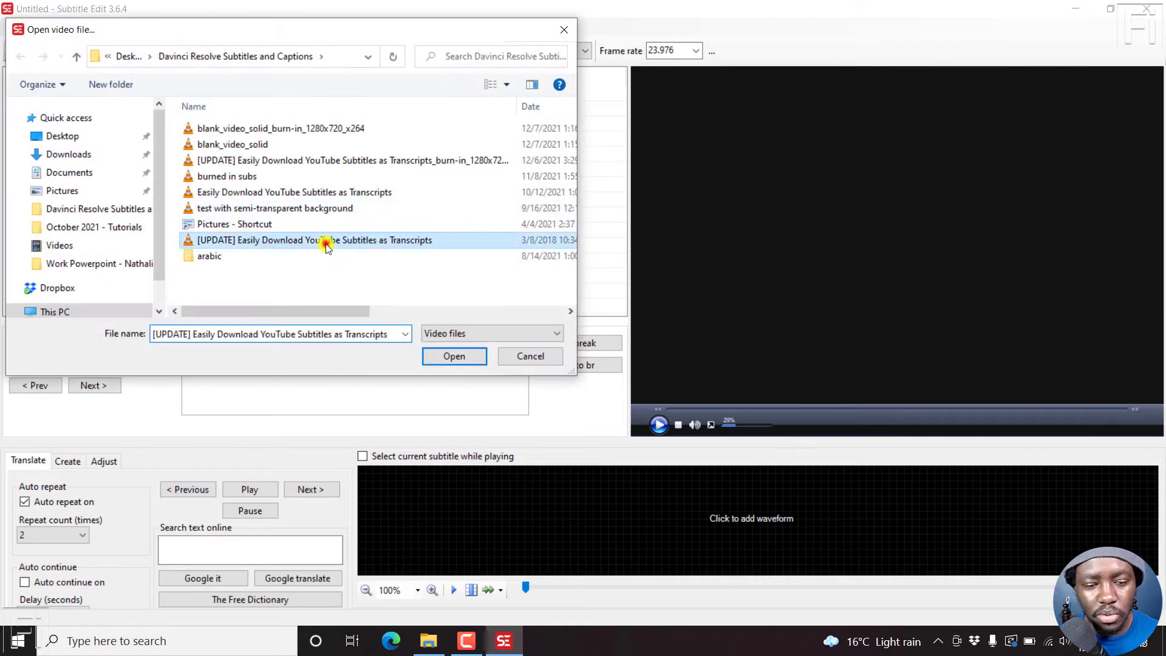
left_click(472, 359)
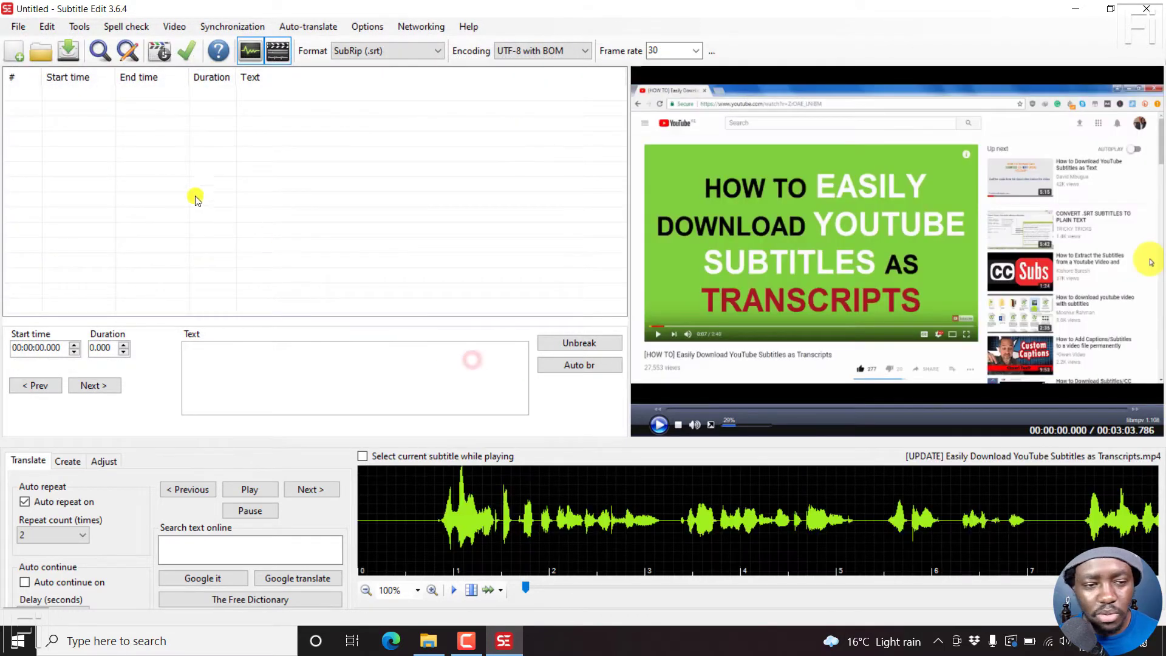
Load the matching Easily Download YouTube Subtitles as Transcripts.srt subtitles while keeping the video
left_click(15, 29)
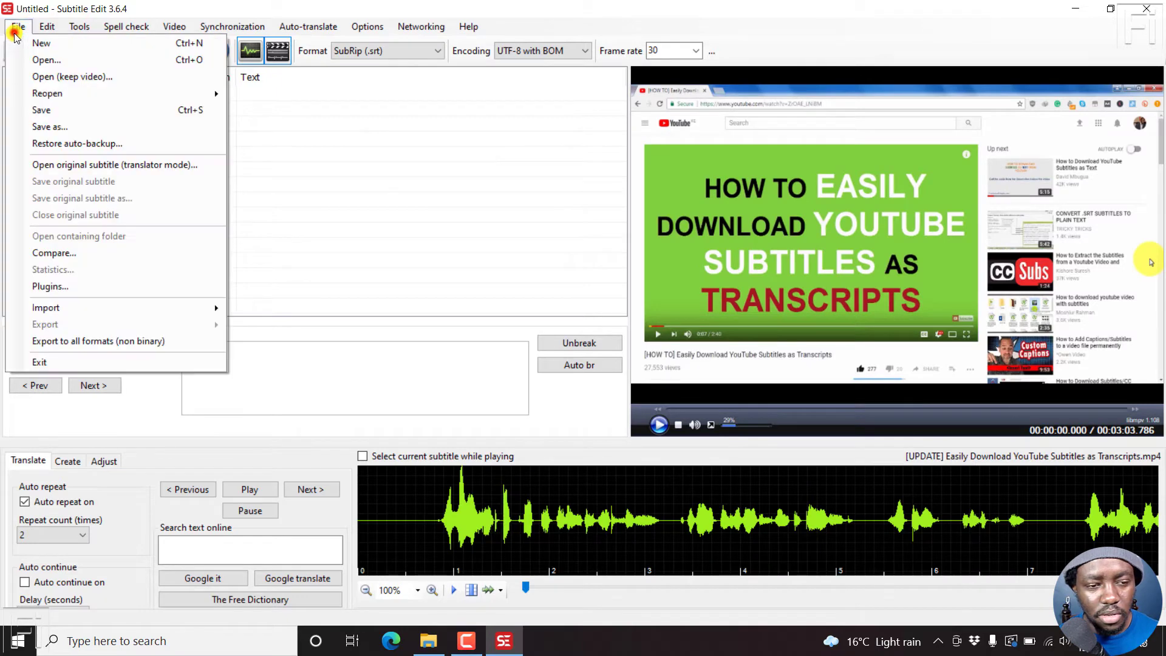
left_click(115, 77)
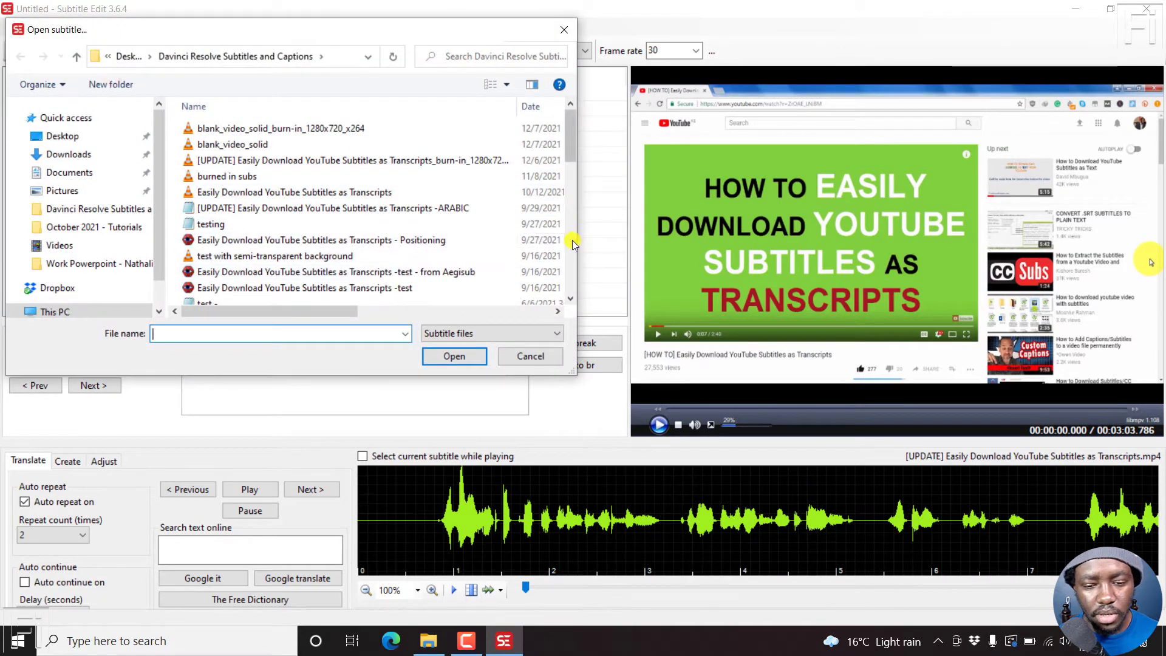
scroll(570, 238, "down", 7)
left_click(355, 237)
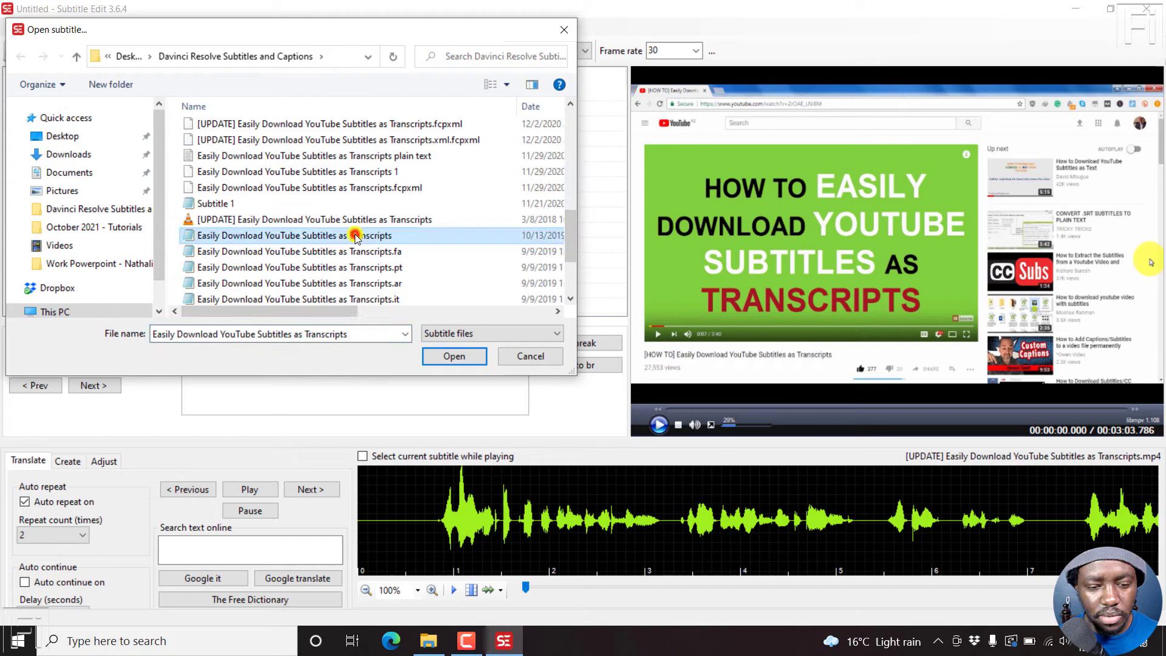
left_click(454, 356)
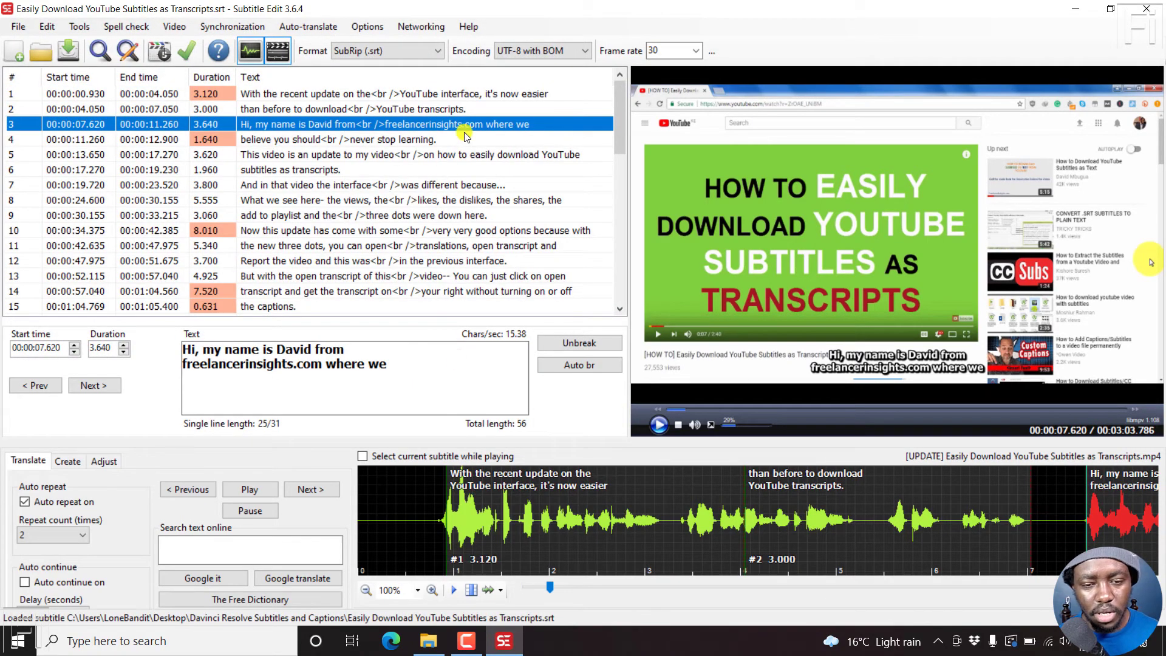
Convert the subtitles to Advanced Sub Station Alpha (.ass) format
left_click(407, 109)
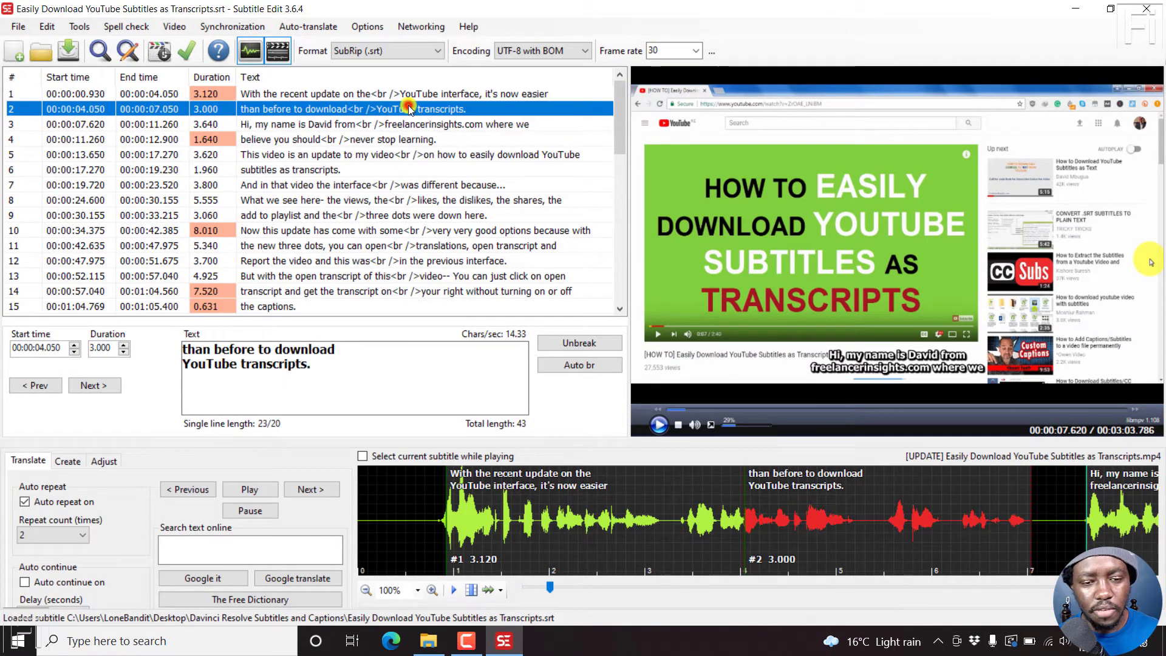
left_click(436, 51)
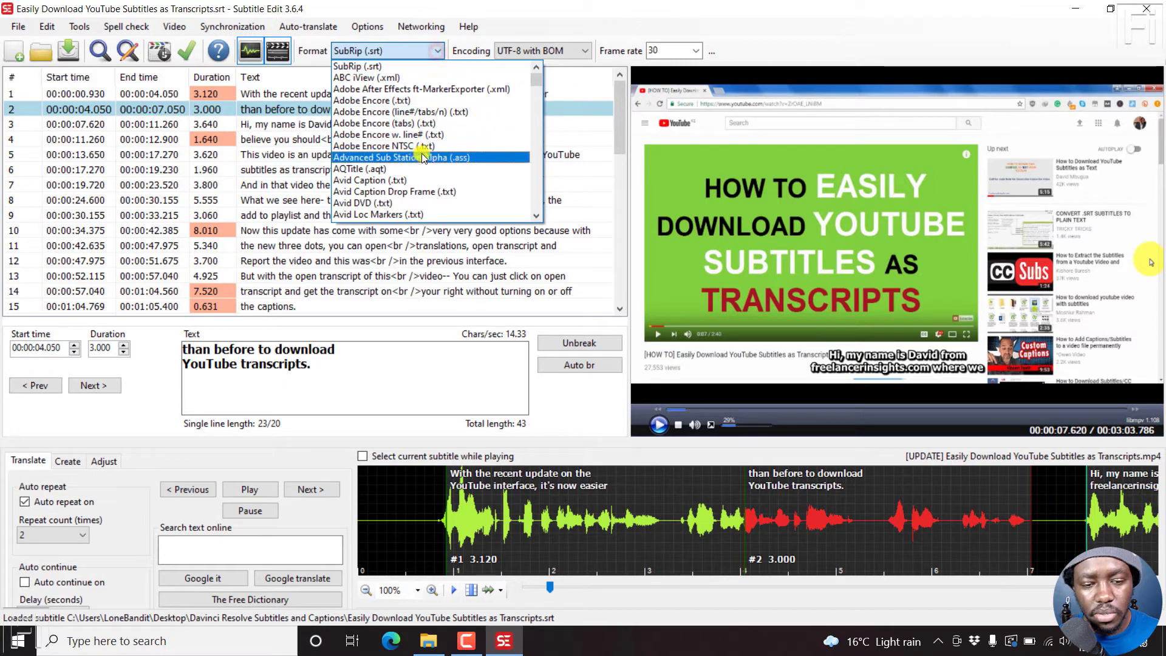
left_click(413, 157)
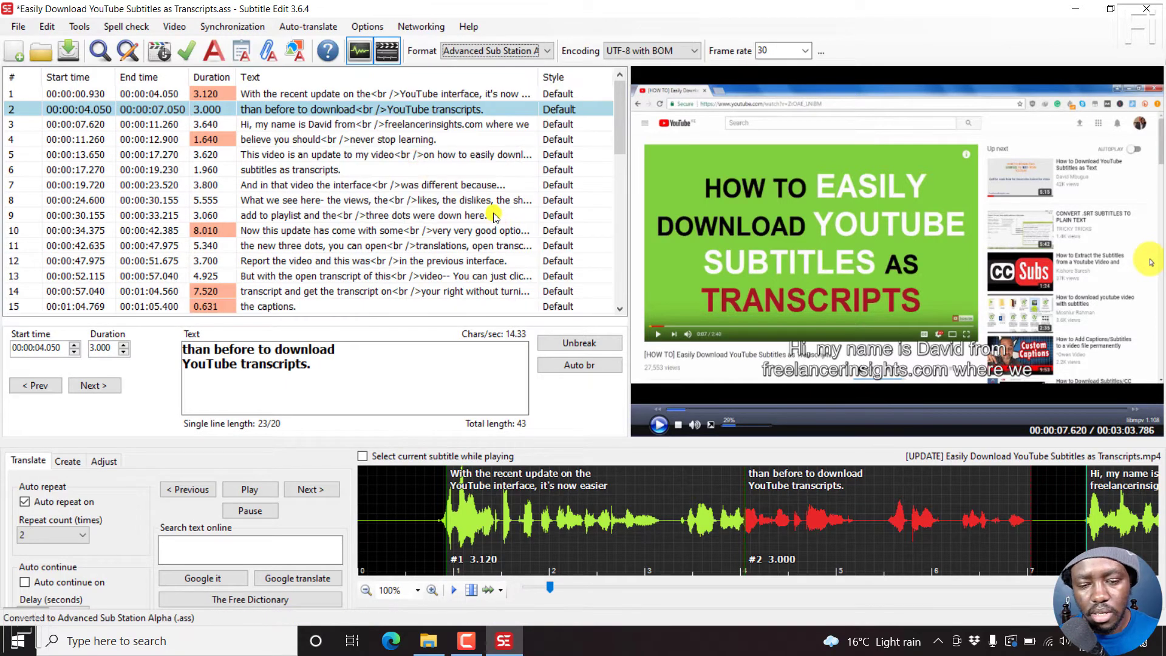
Open the ASSA tools Generate progress bar dialog from subtitle line 2's context menu
right_click(420, 109)
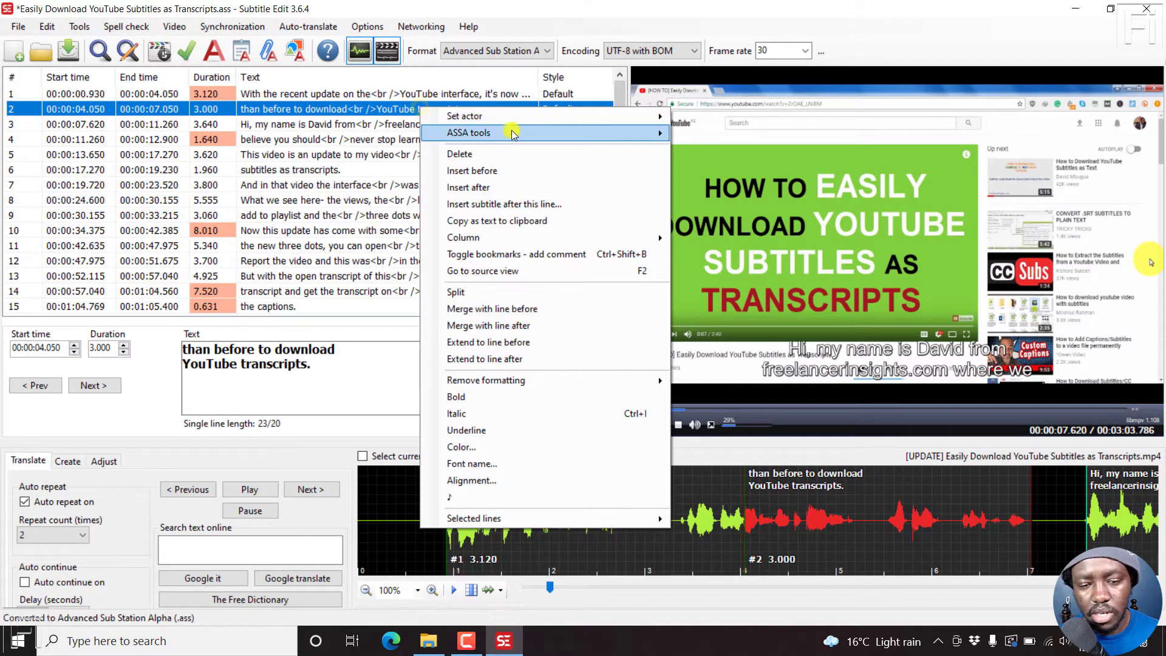
mouse_move(513, 132)
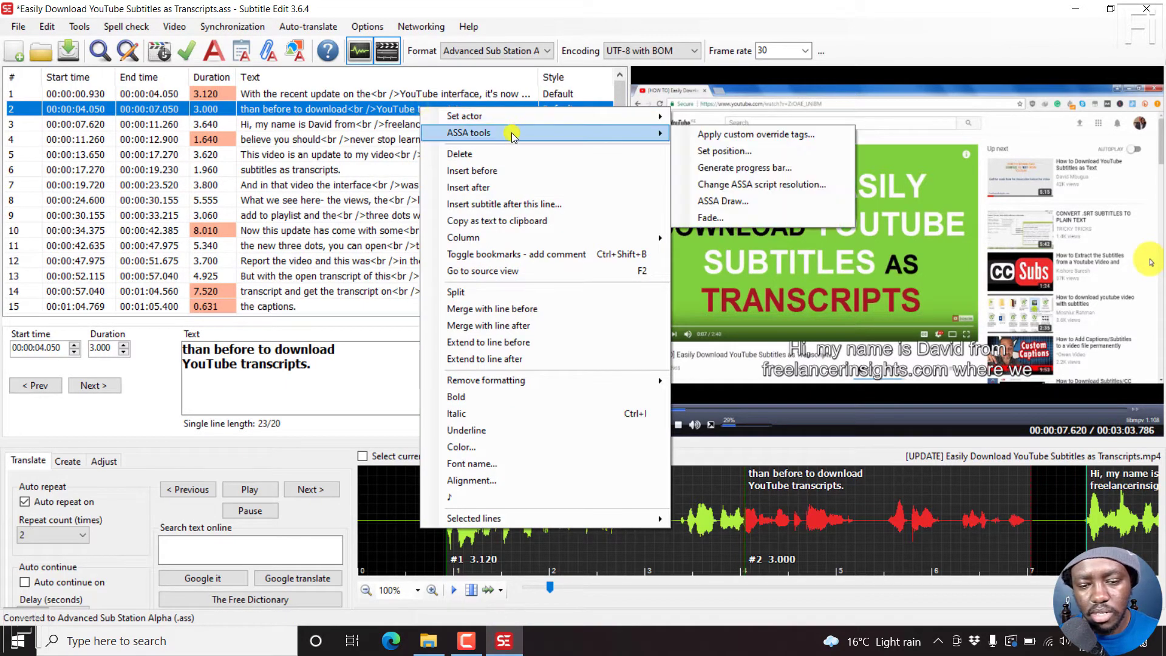
left_click(745, 166)
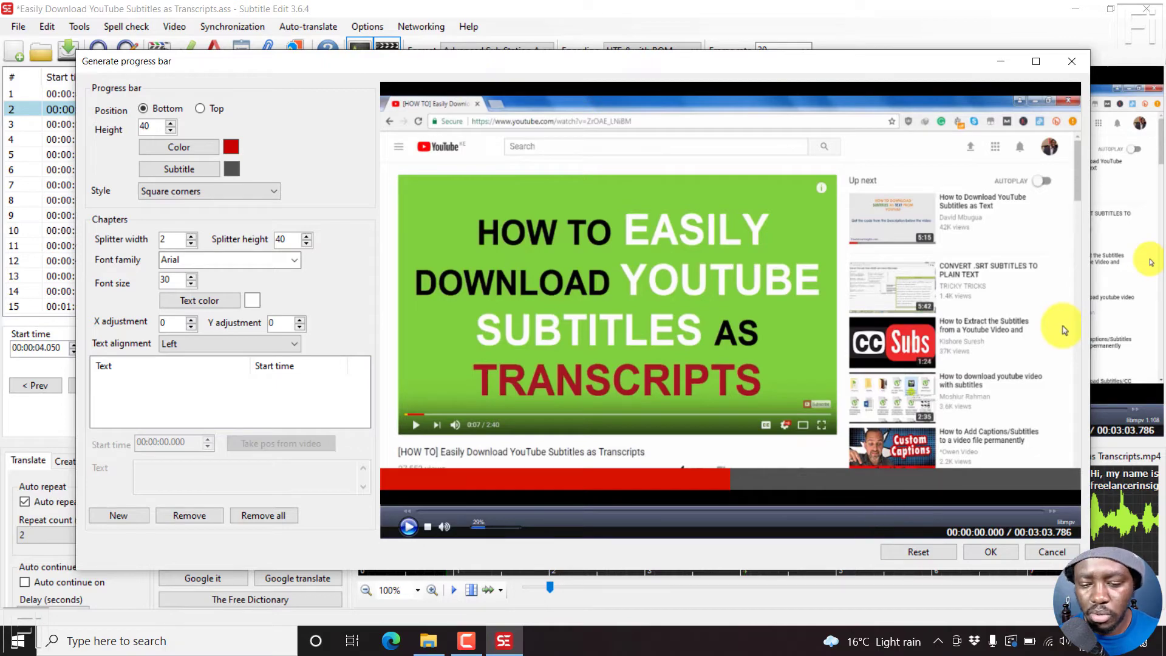
Close the progress bar dialog and exit Subtitle Edit without saving changes
left_click(1053, 551)
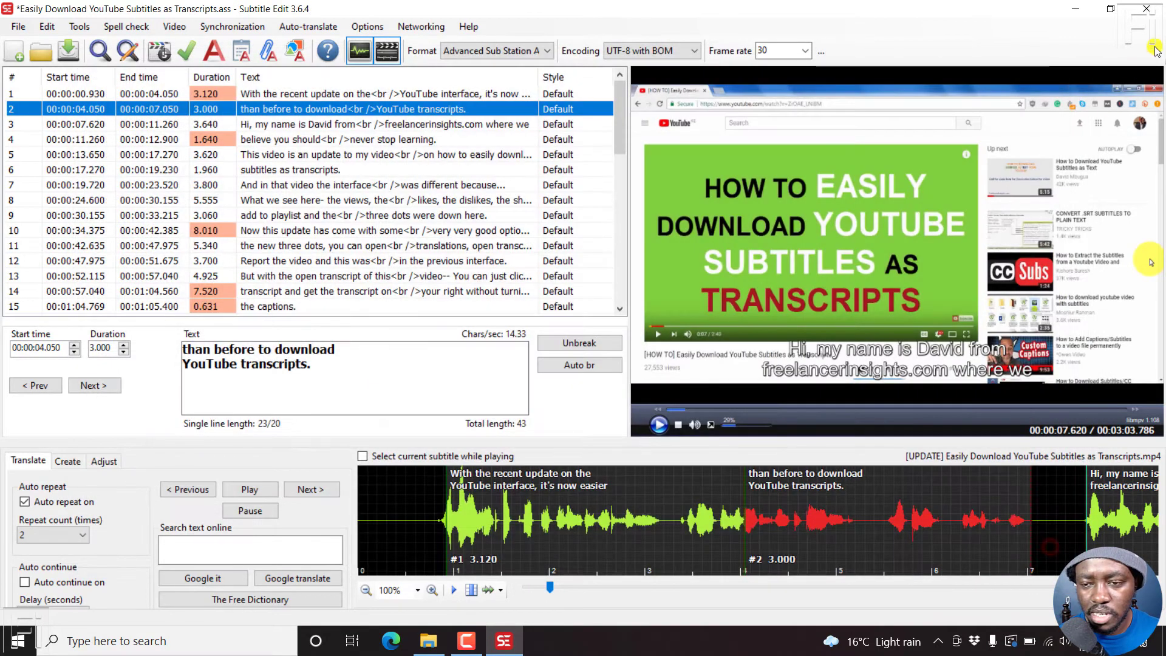
left_click(1150, 10)
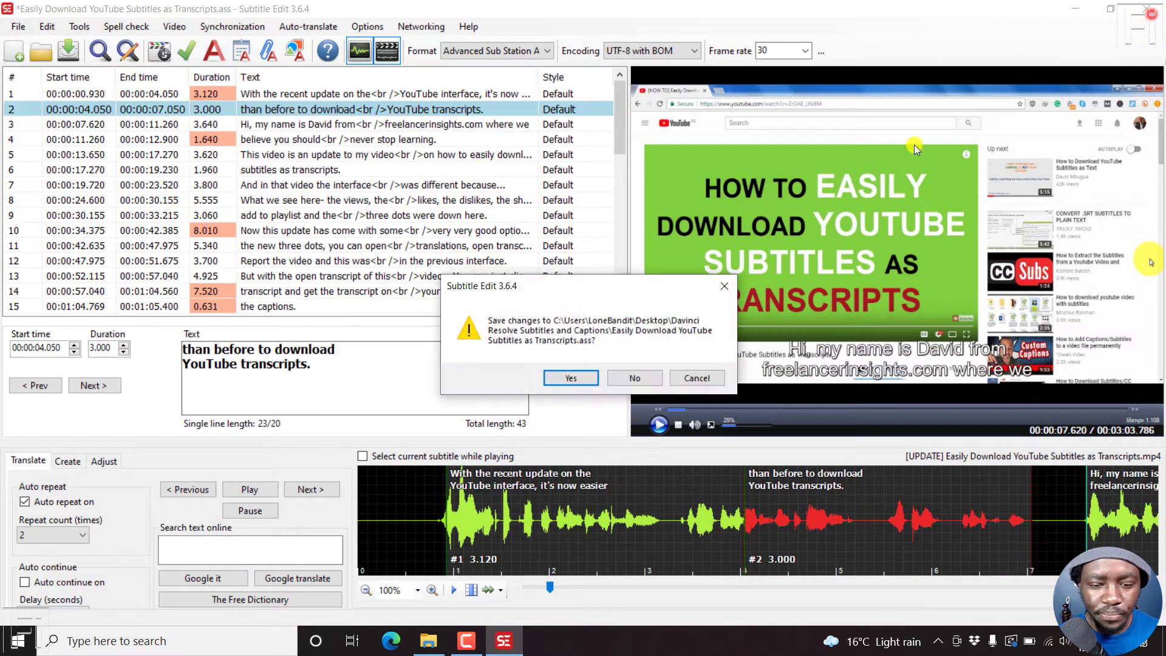
left_click(633, 378)
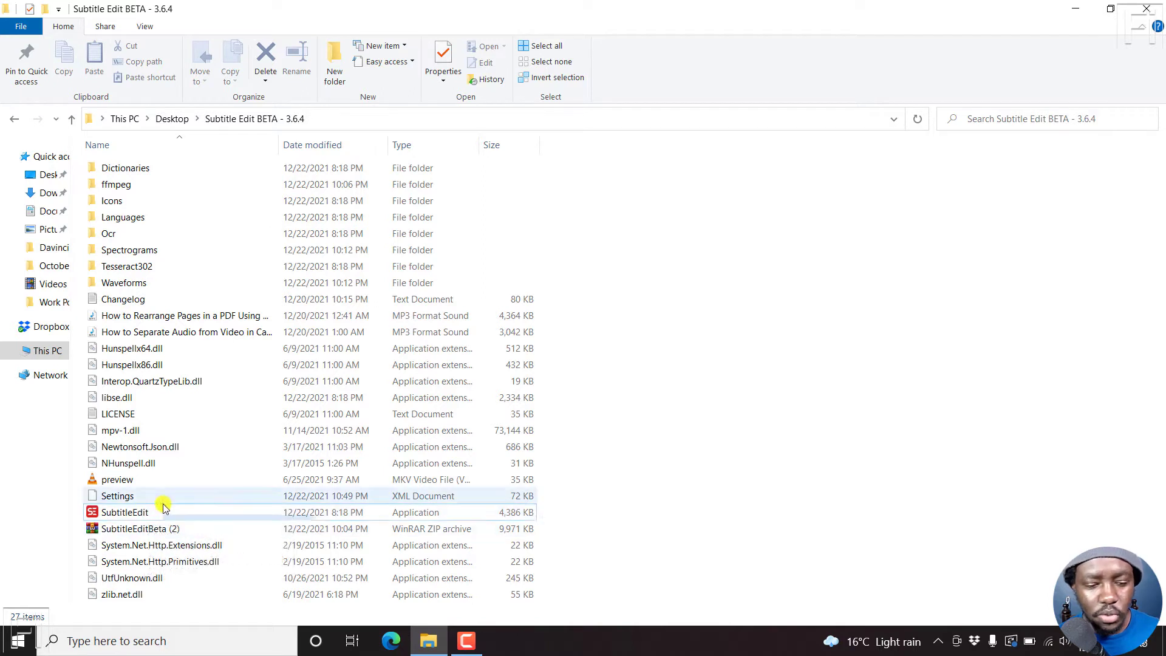
Relaunch Subtitle Edit and review the Video player and Waveform/spectrogram settings pages
double_click(134, 515)
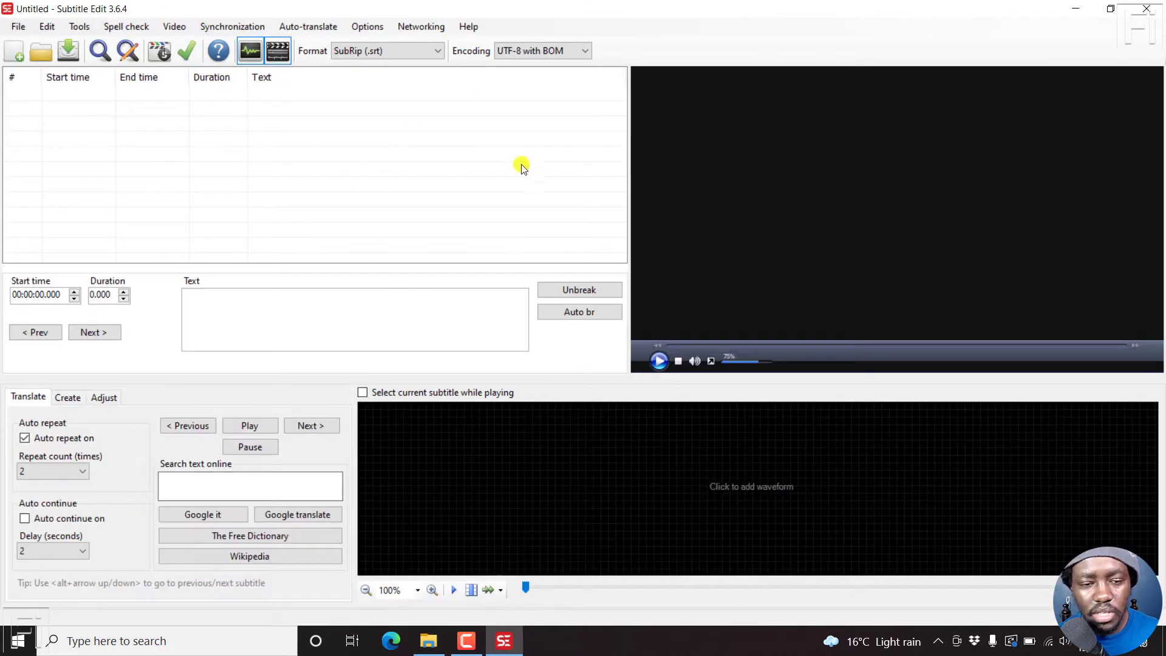
left_click(373, 31)
left_click(381, 45)
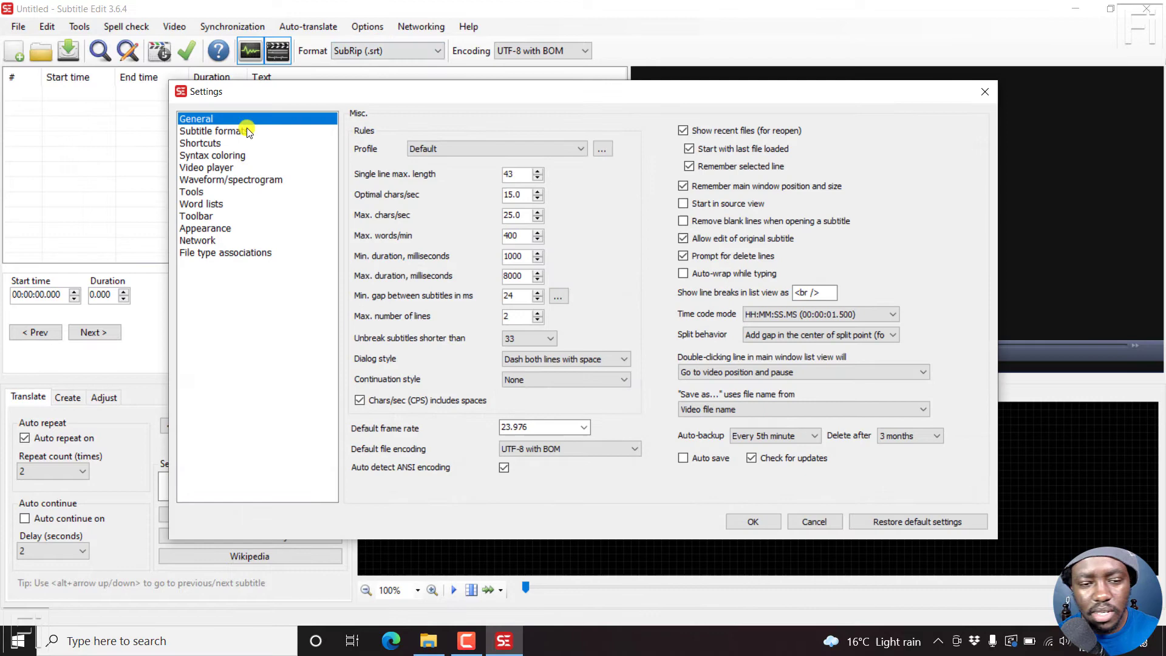
left_click(200, 167)
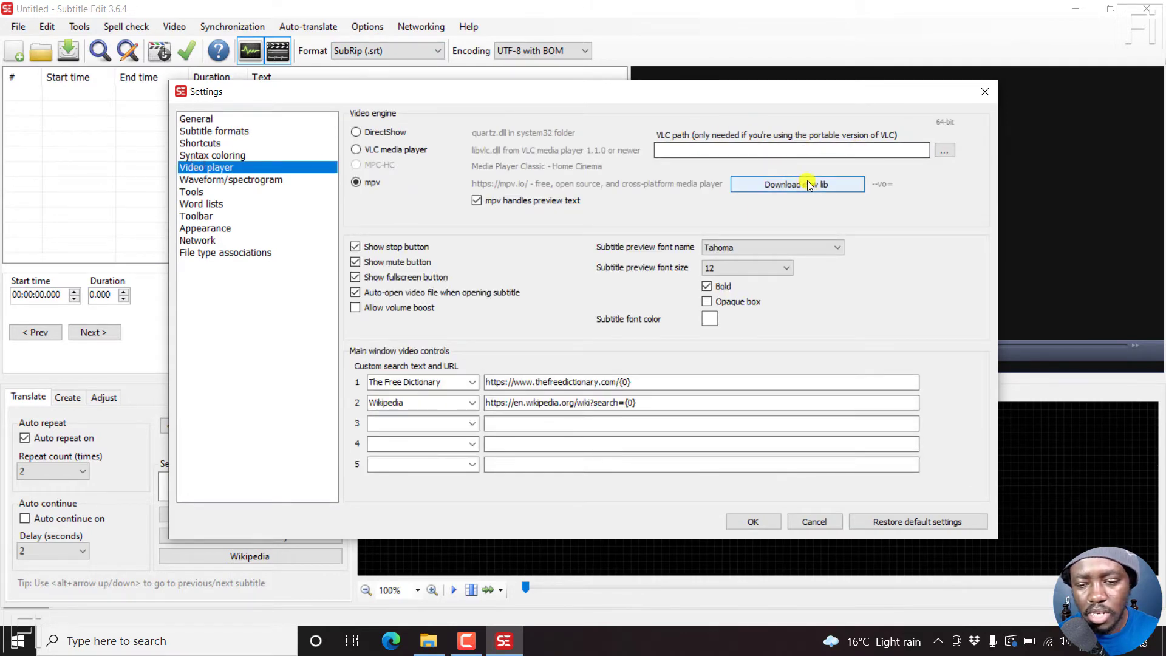
left_click(219, 181)
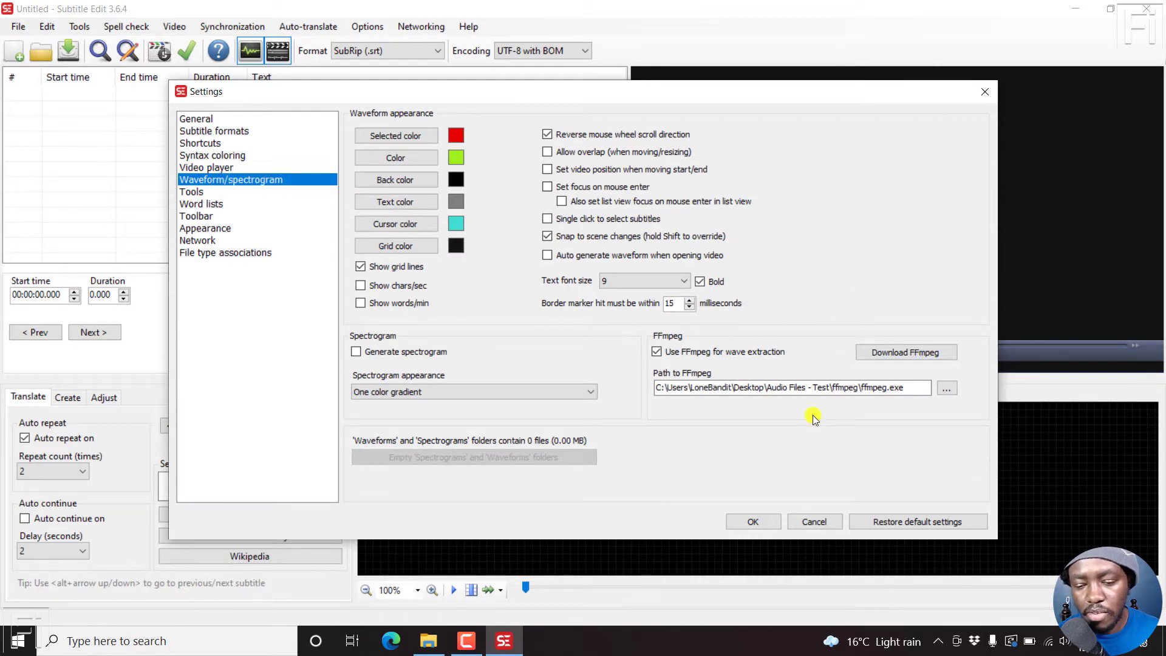
left_click(760, 520)
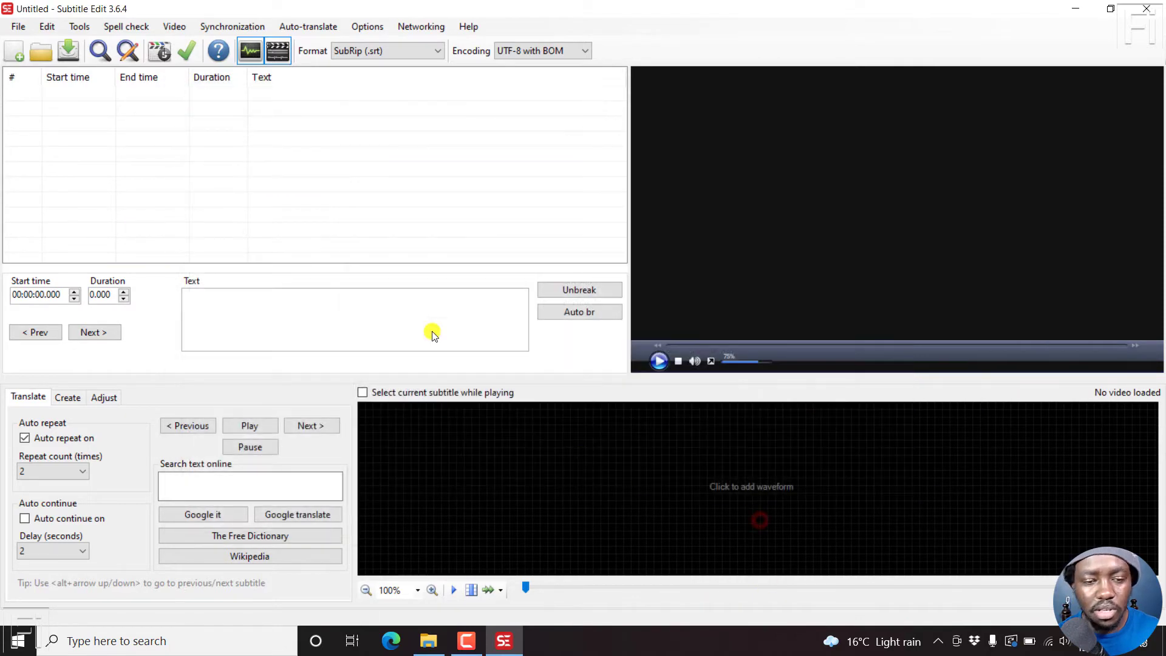
Open the [UPDATE] Easily Download YouTube Subtitles as Transcripts video in the player
left_click(167, 25)
left_click(201, 44)
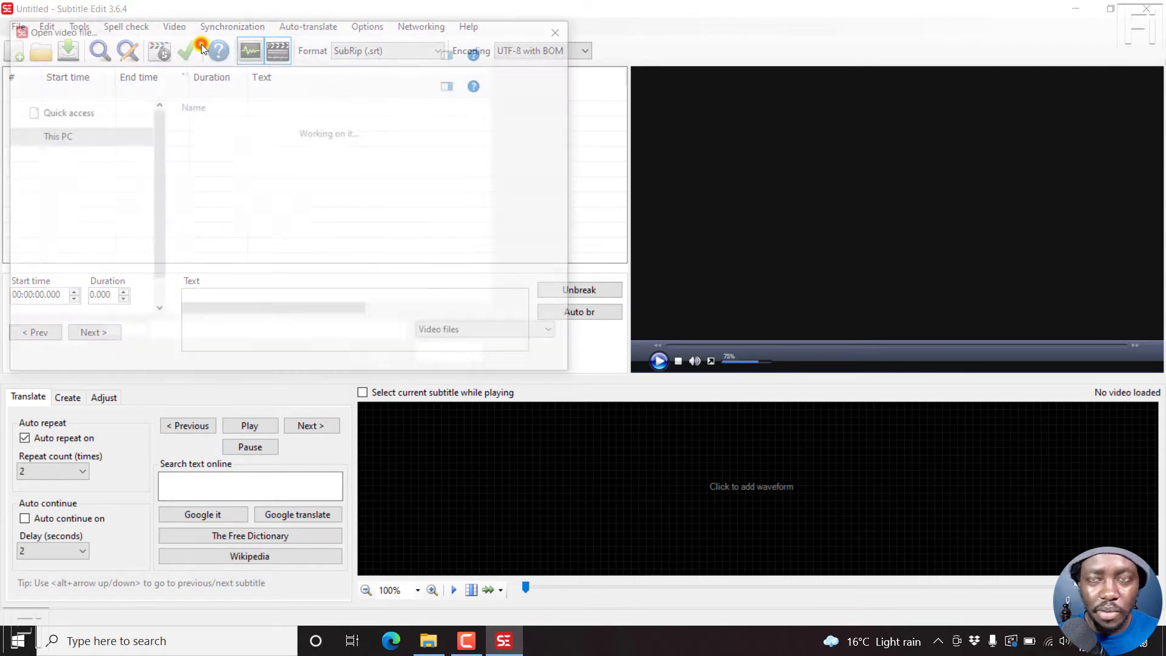
left_click(296, 241)
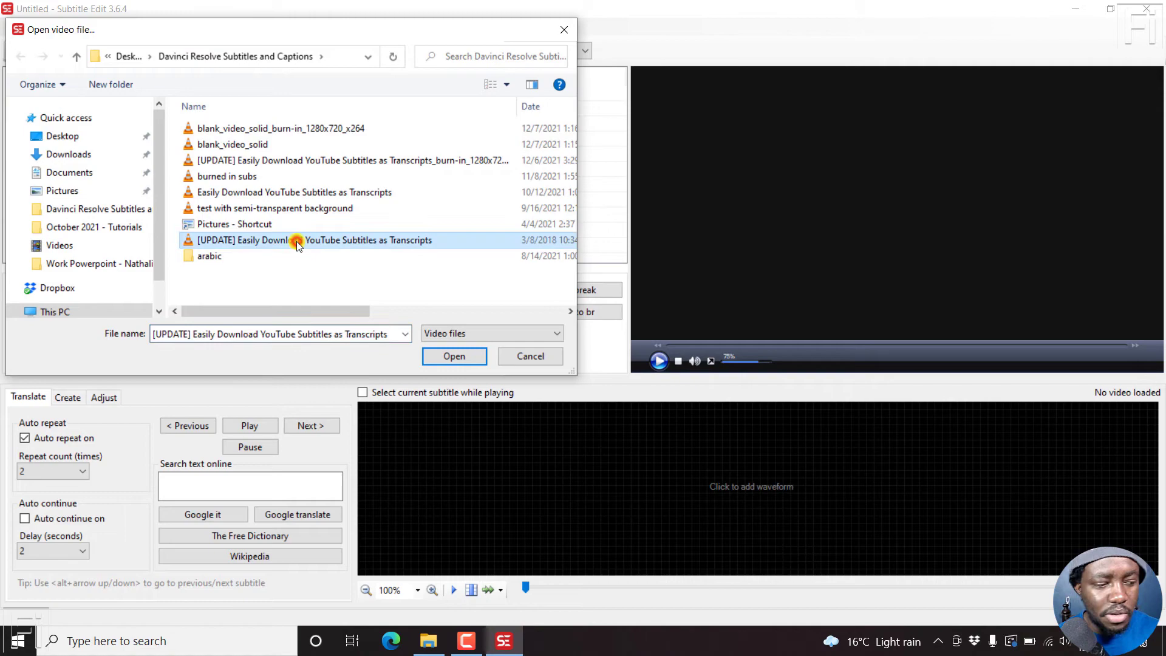
left_click(467, 361)
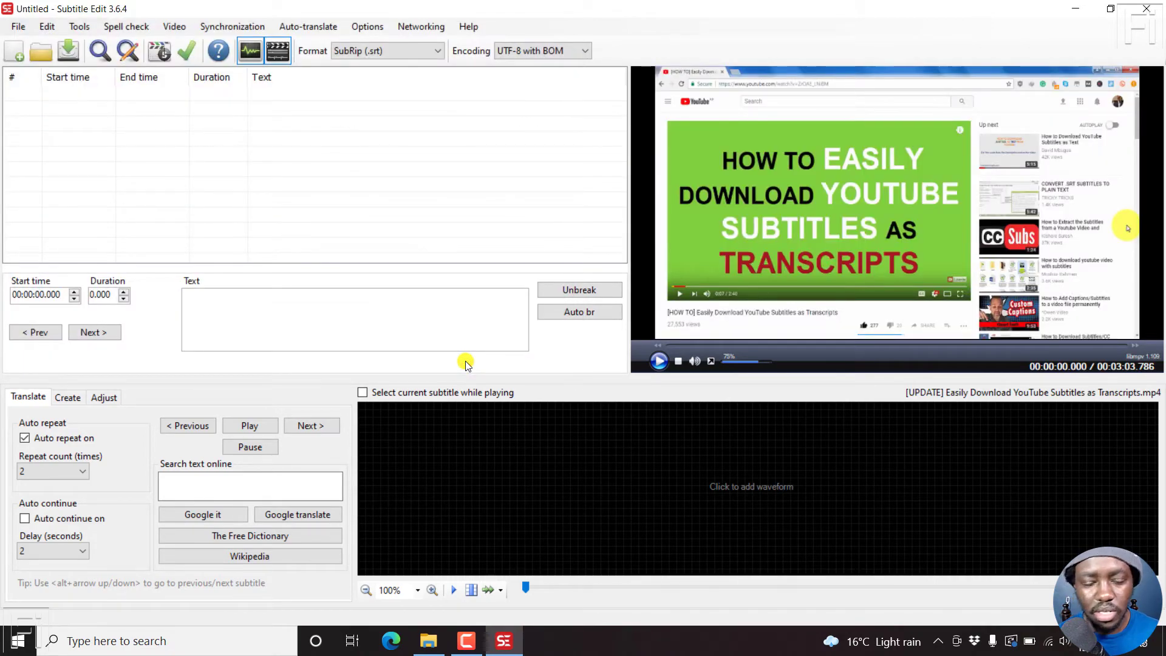
Load Easily Download YouTube Subtitles as Transcripts.srt alongside the video, keeping the video open
left_click(17, 28)
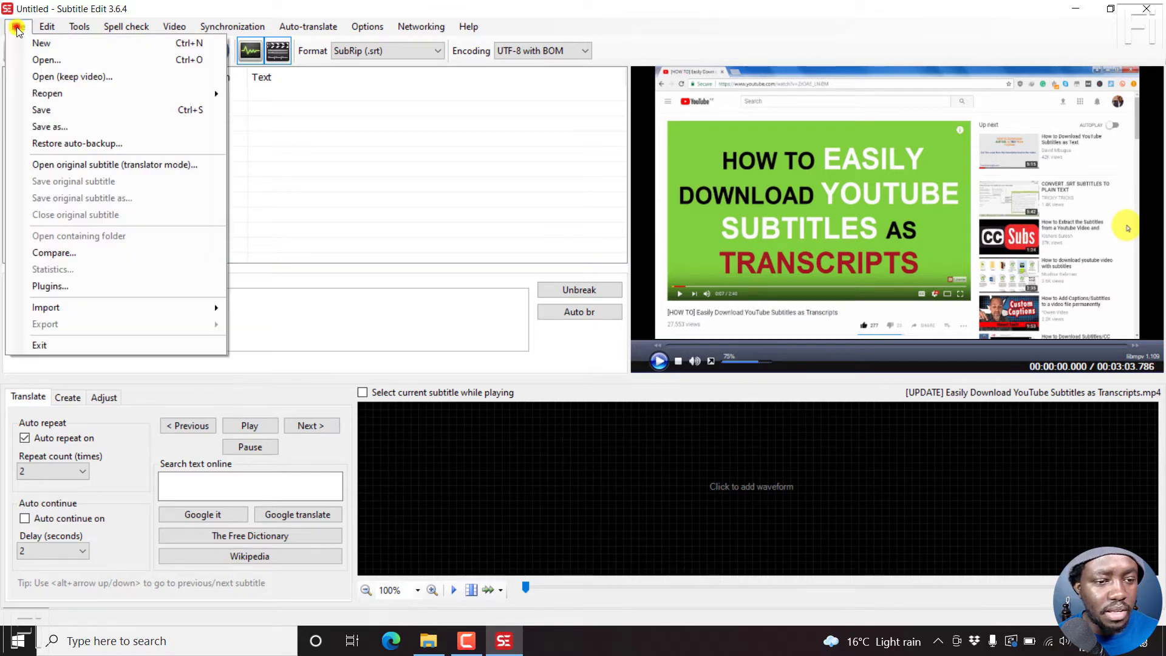
left_click(53, 77)
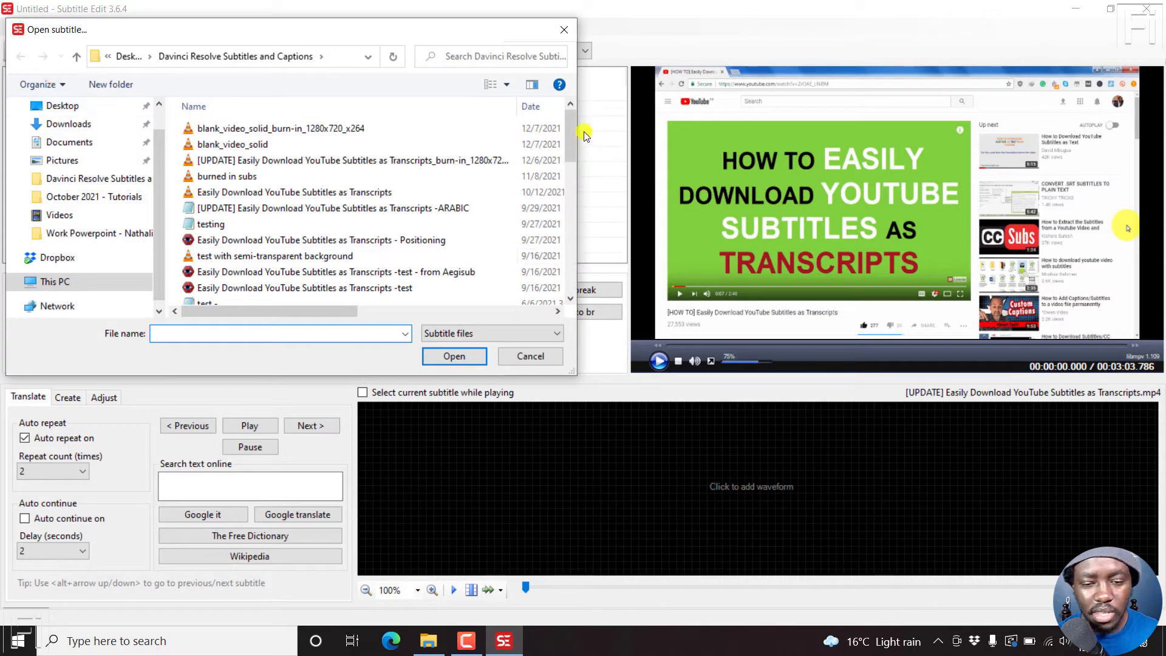
left_click_drag(576, 133, 574, 258)
left_click(389, 146)
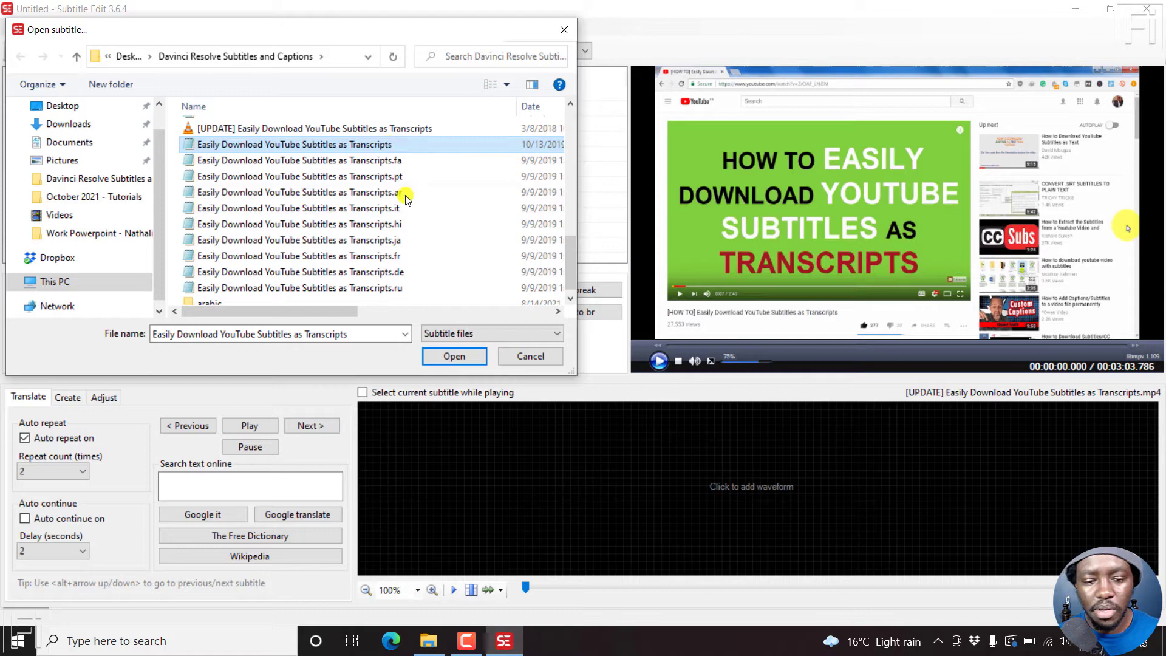
left_click(453, 356)
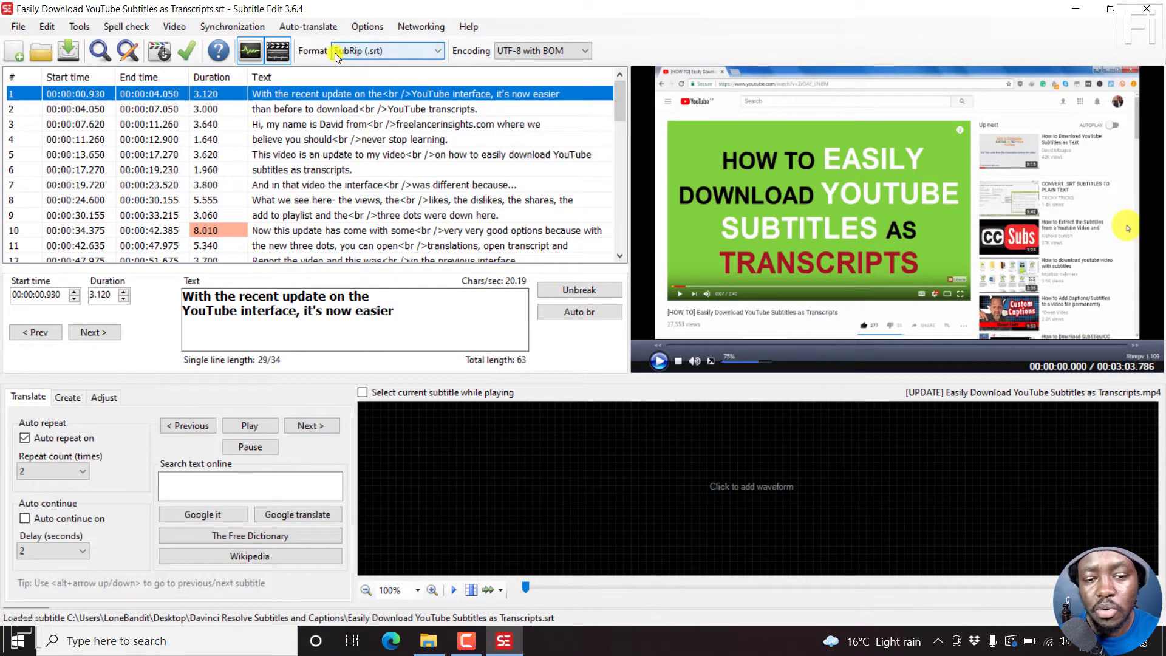
Convert the subtitles to Advanced Sub Station Alpha and bring up the Generate progress bar tool
left_click(436, 51)
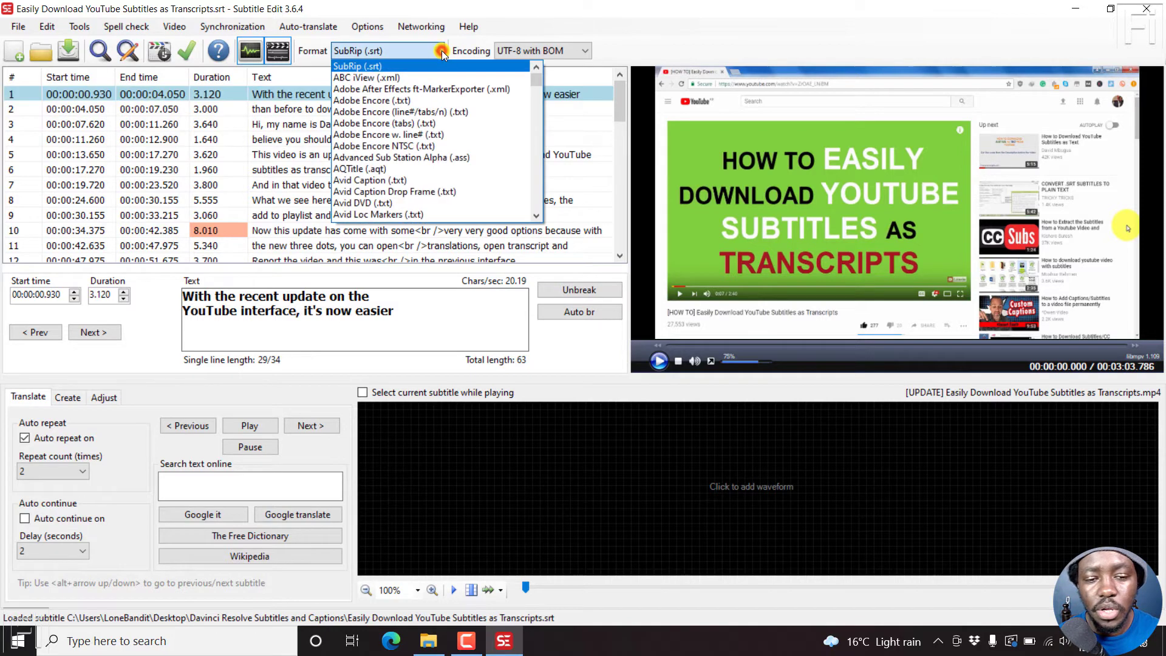
left_click(430, 159)
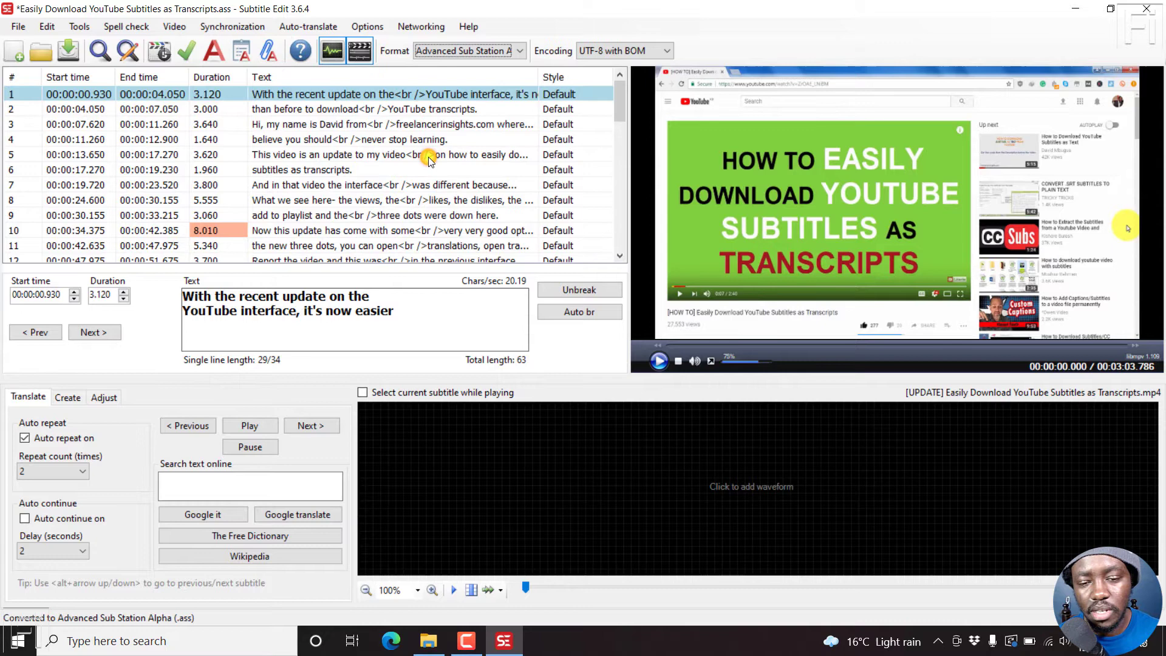
right_click(362, 99)
mouse_move(420, 124)
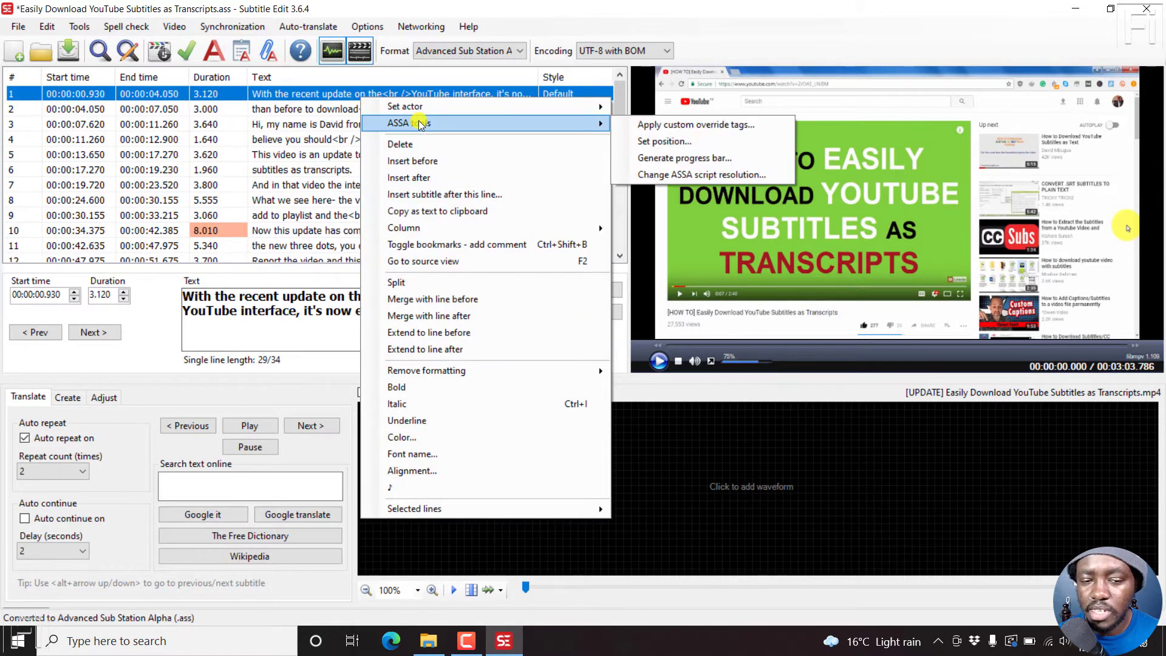
left_click(685, 159)
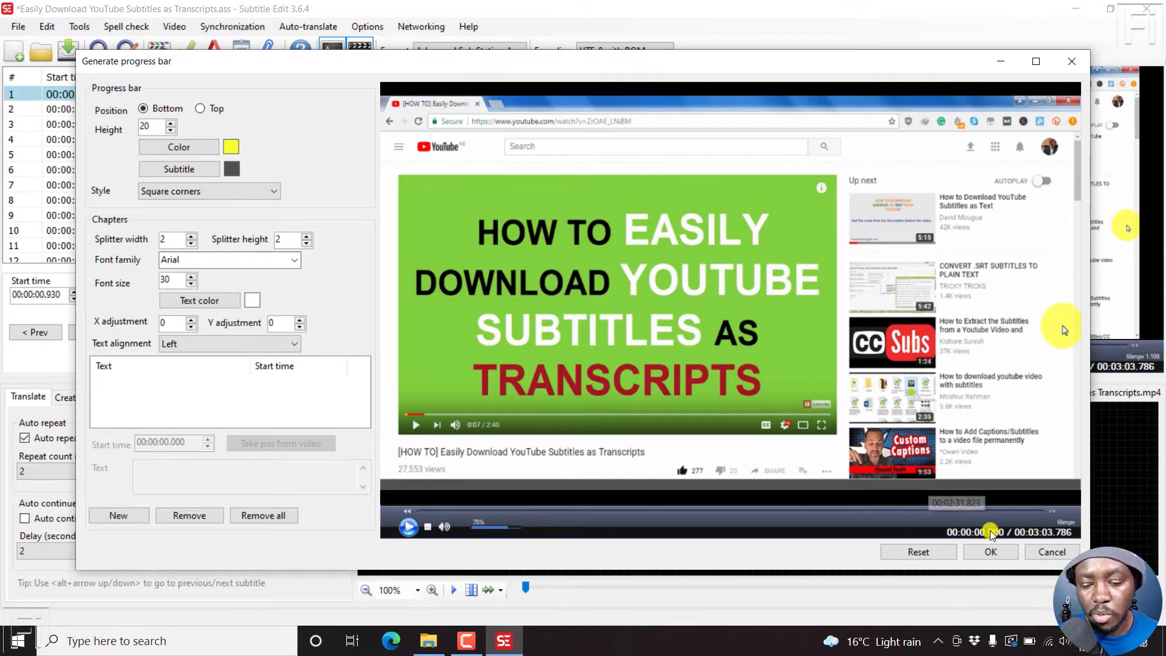
Preview the progress bar, keep it at the bottom with square corners, and apply it
left_click(761, 511)
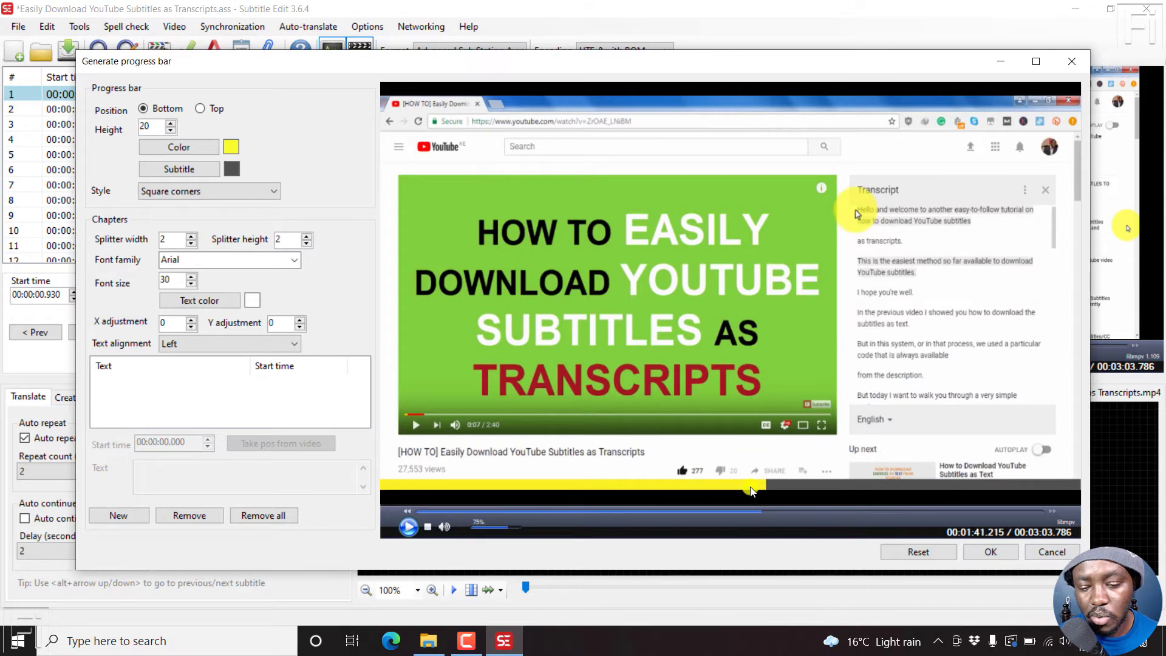
left_click(1004, 514)
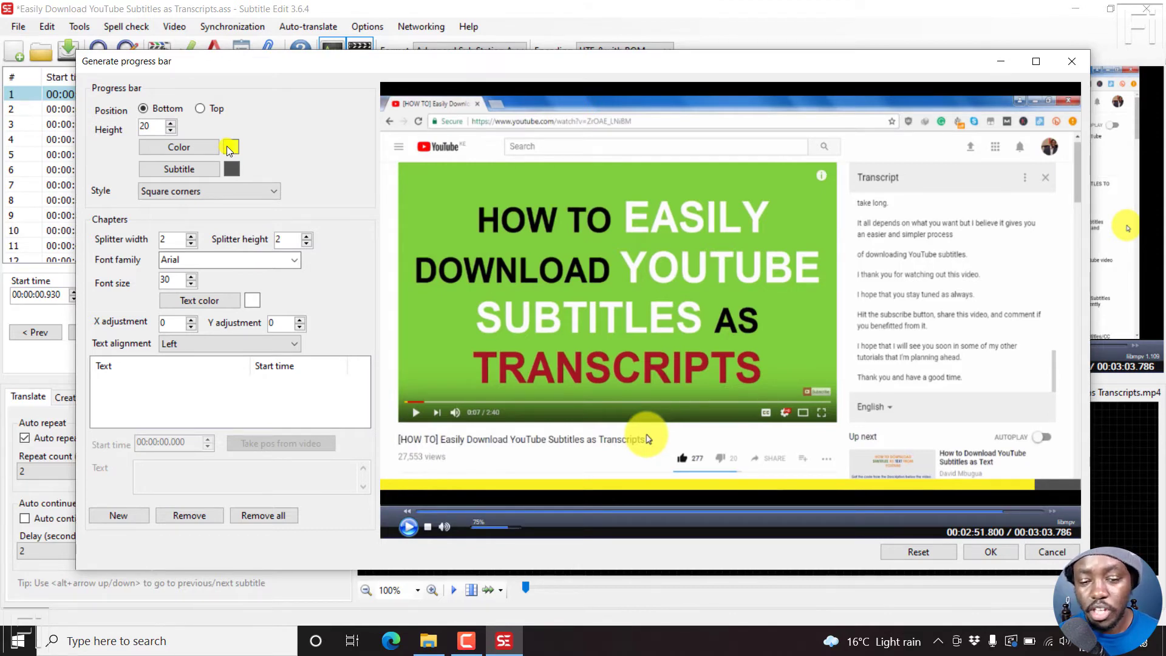
left_click(417, 512)
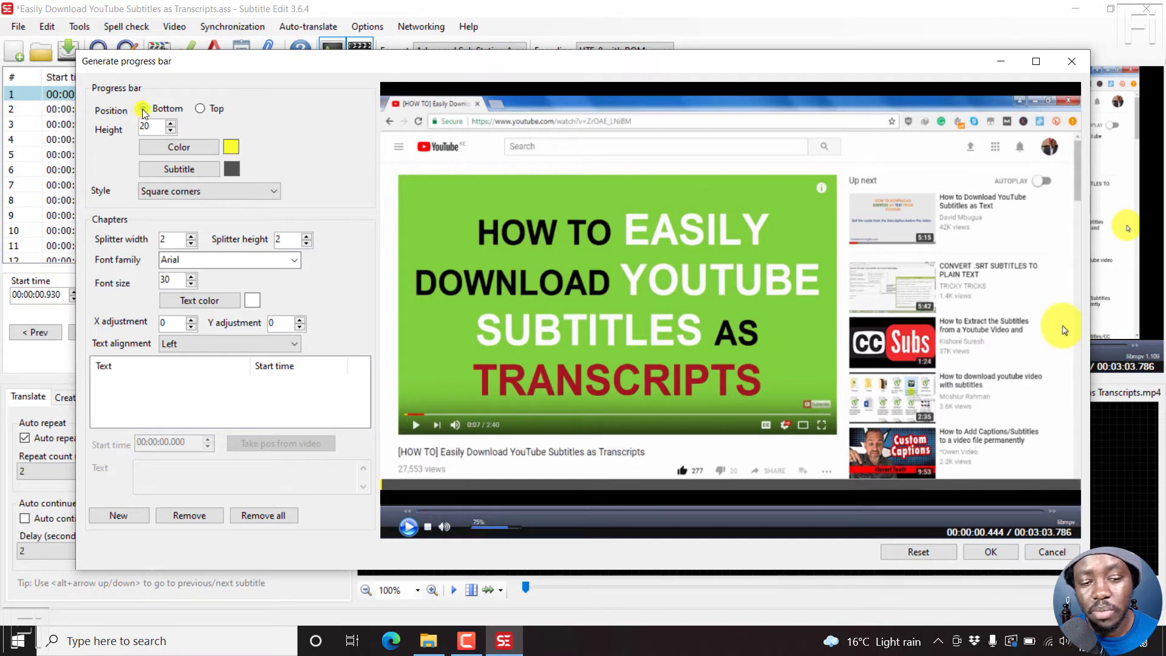
left_click(201, 110)
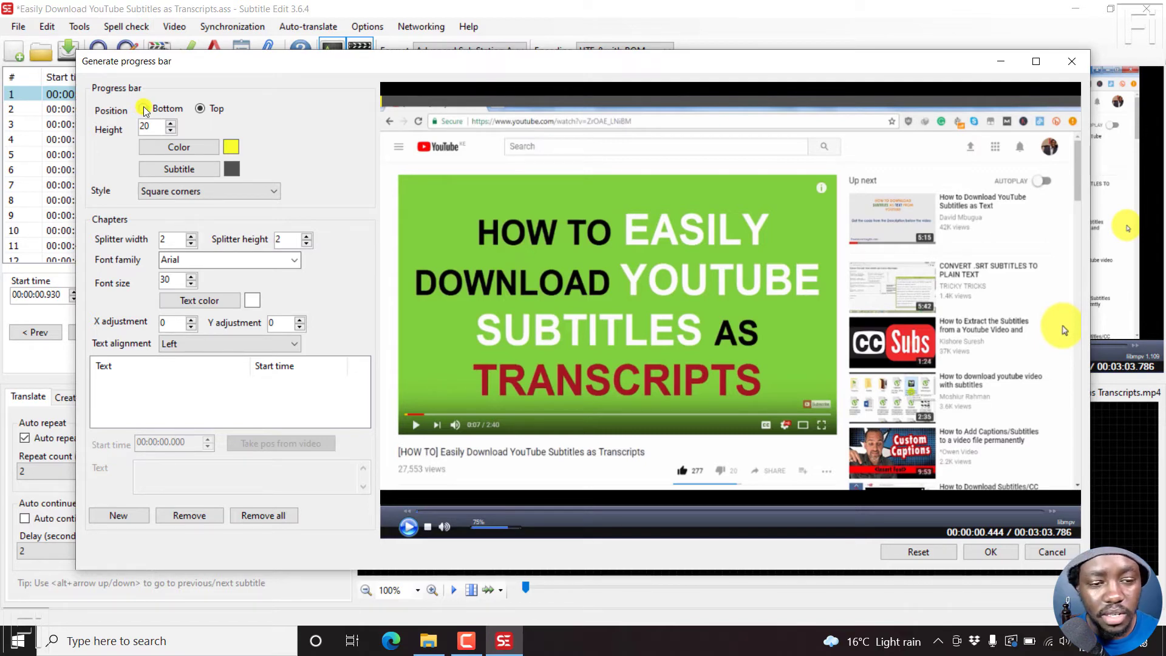
left_click(143, 108)
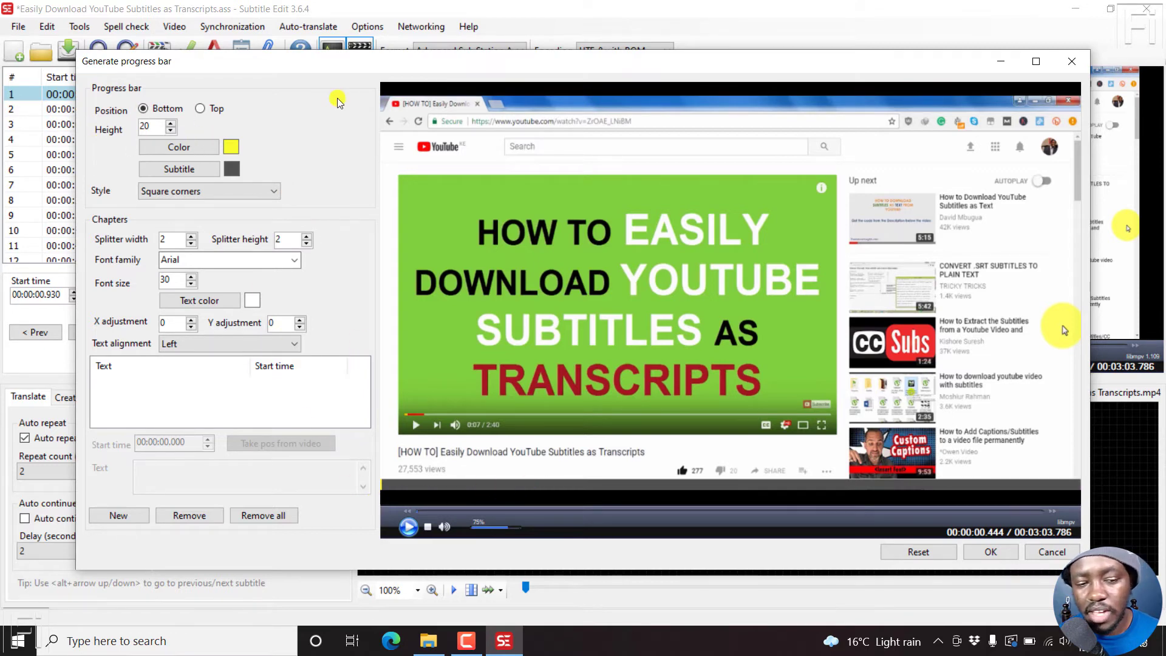
left_click(277, 191)
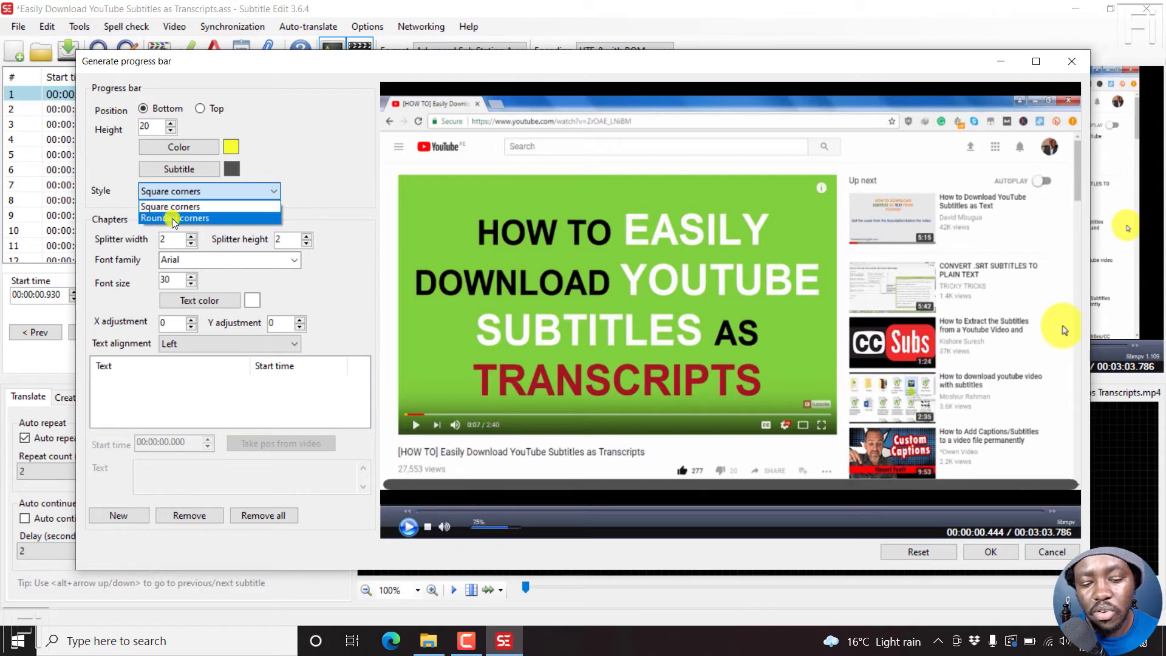
left_click(317, 150)
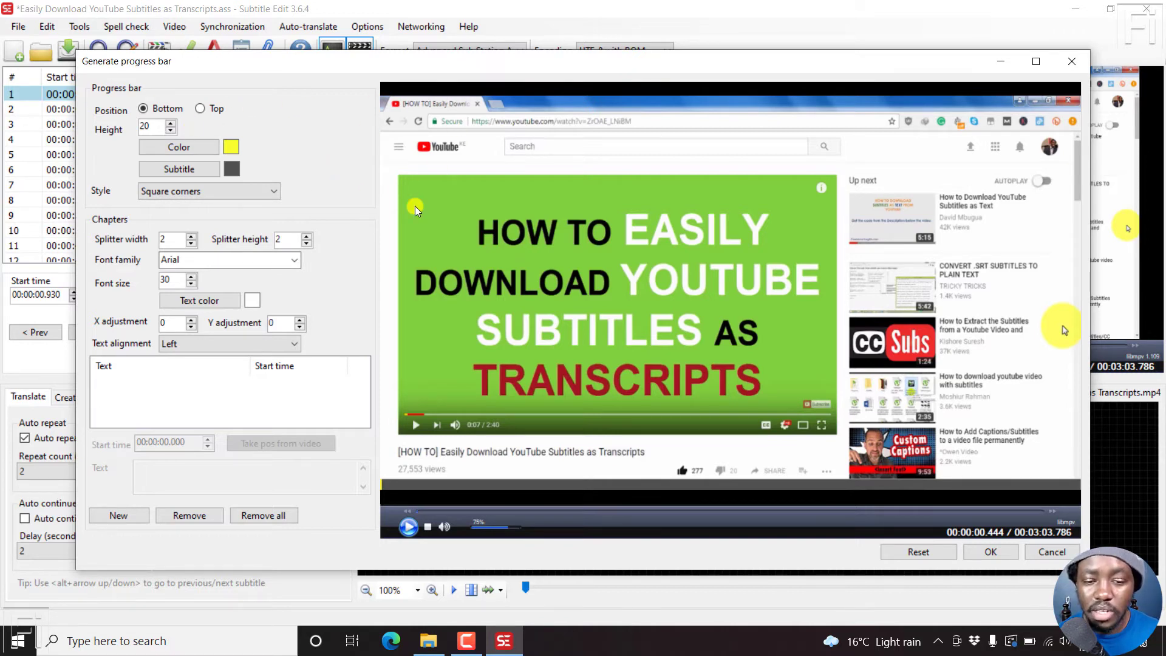
left_click(990, 551)
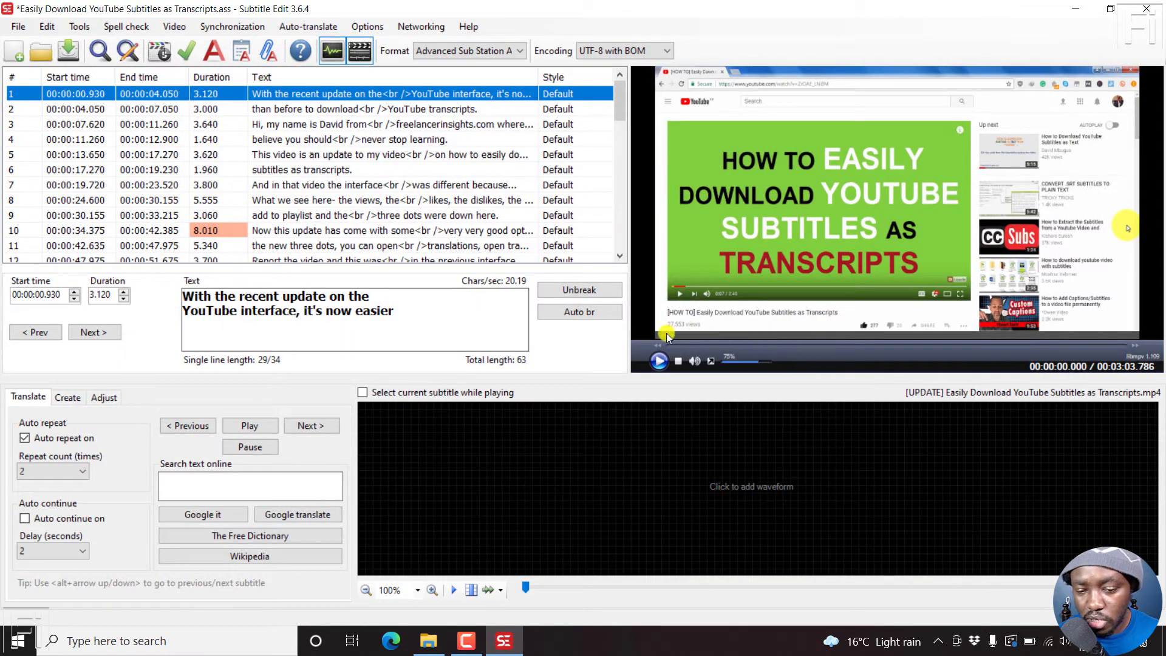
left_click(802, 347)
left_click(869, 343)
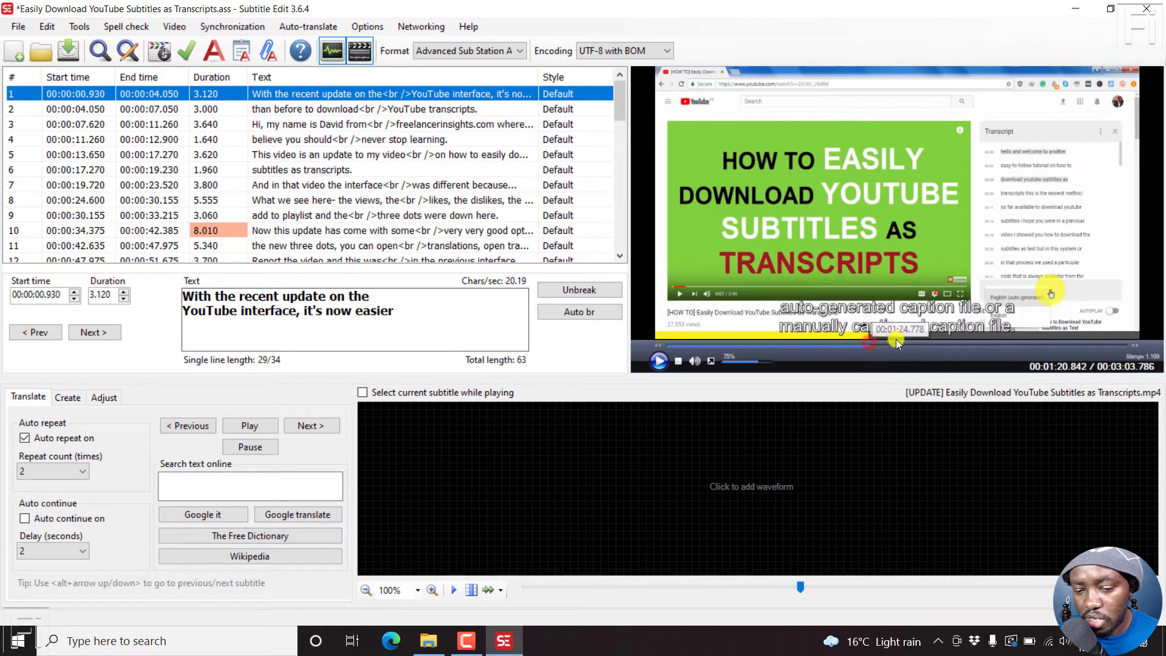
left_click(924, 343)
left_click(978, 344)
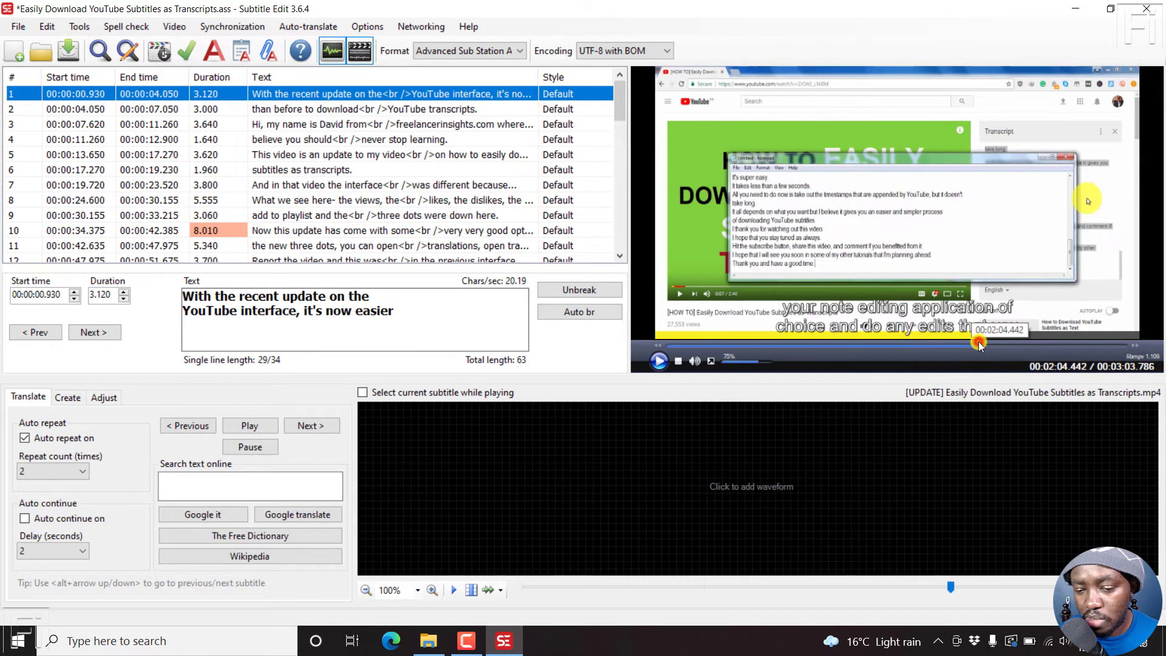
left_click(1031, 345)
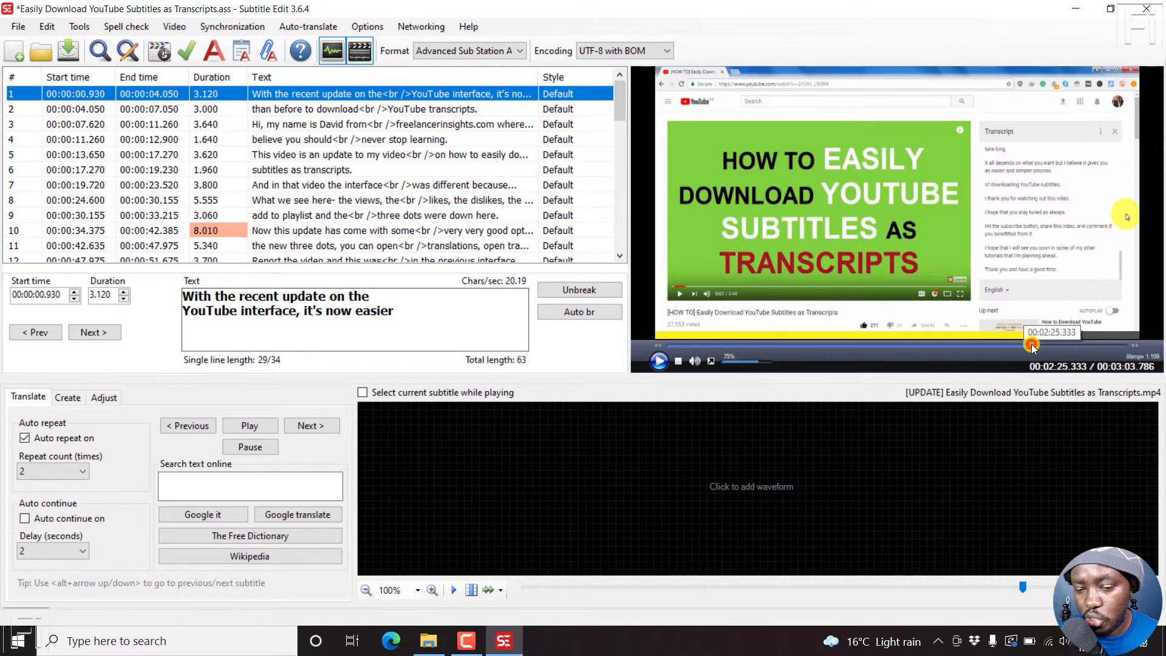
left_click(1090, 344)
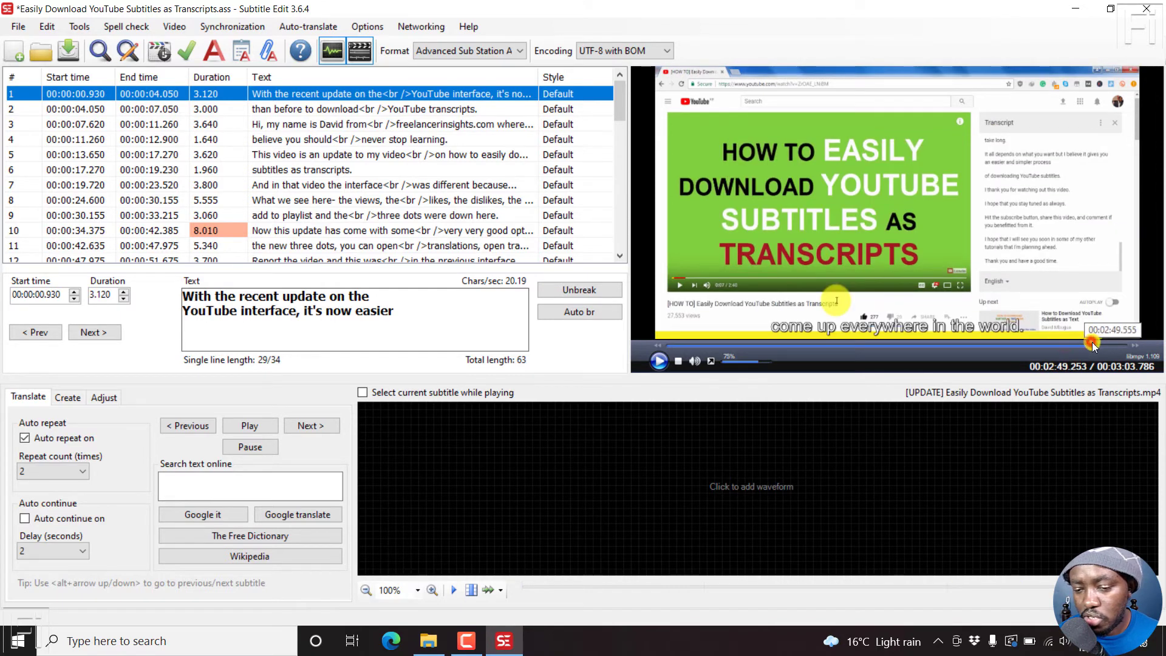
left_click(1109, 344)
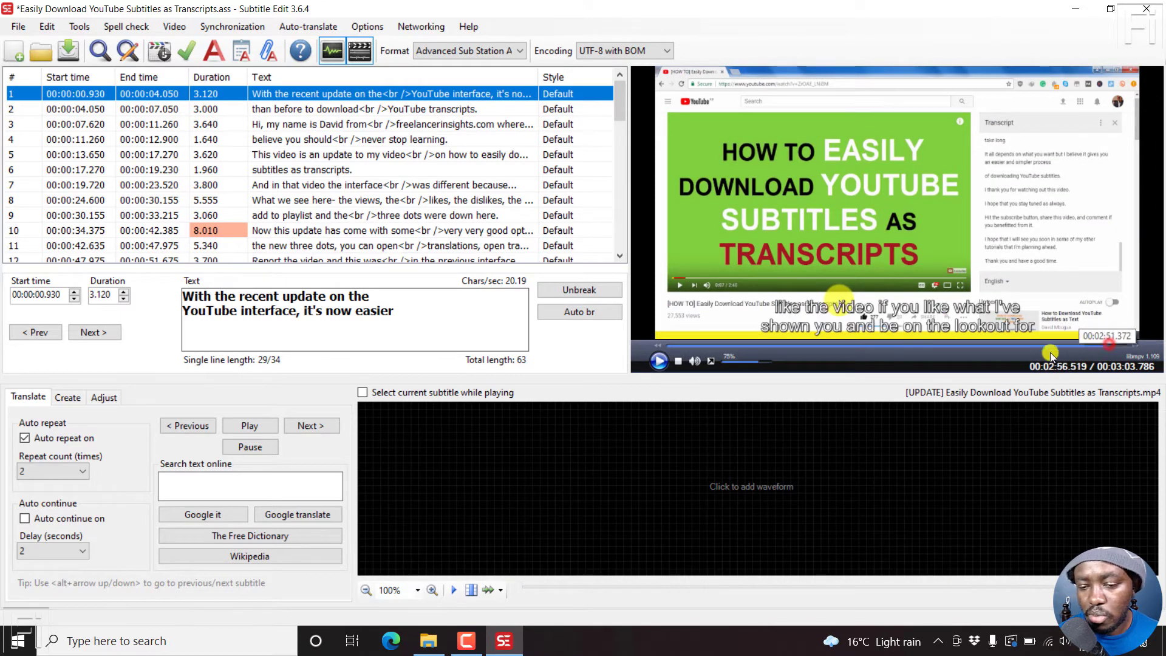
left_click(959, 344)
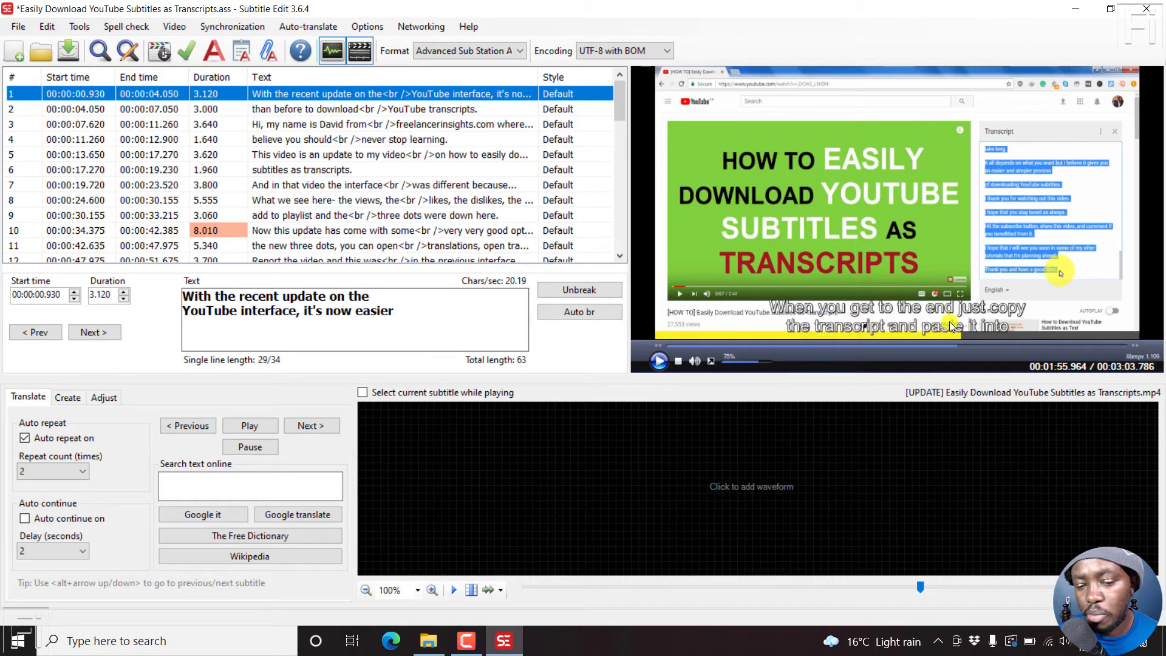
Regenerate the progress bar with Position set to Top and apply it
right_click(409, 93)
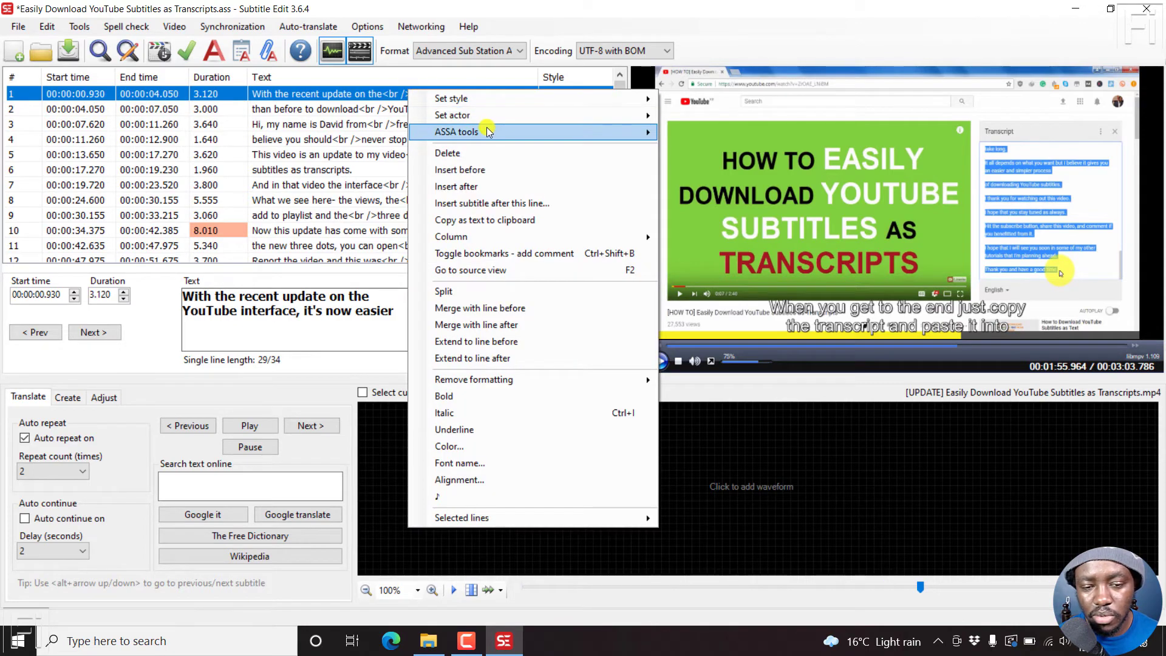
mouse_move(656, 139)
left_click(719, 167)
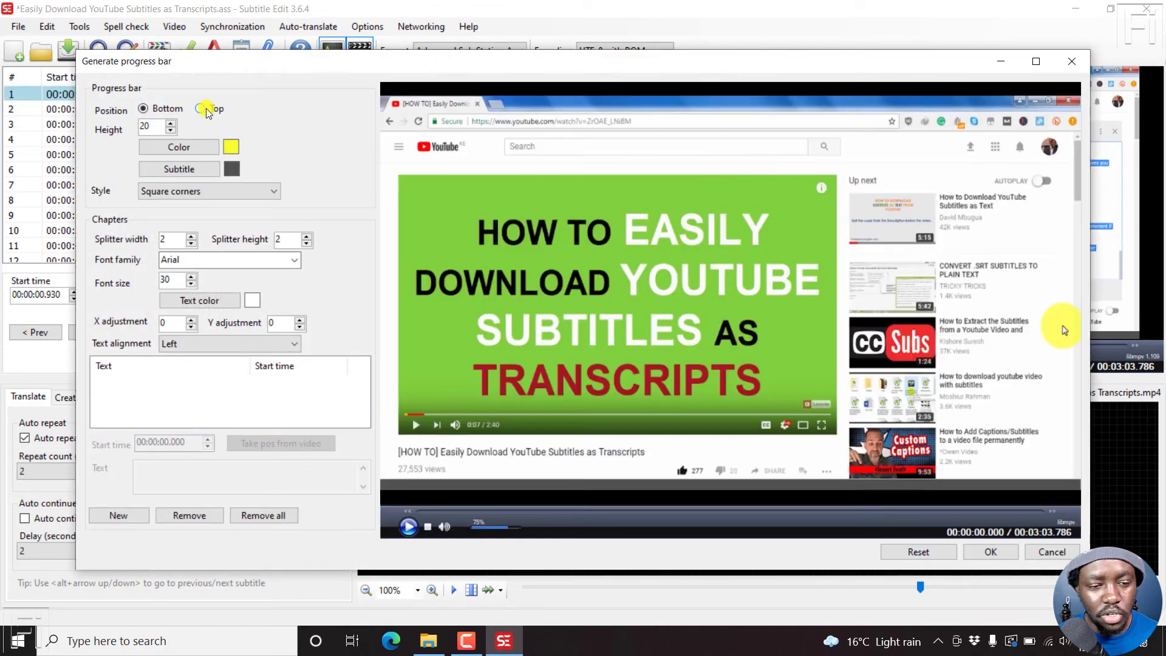
left_click(200, 108)
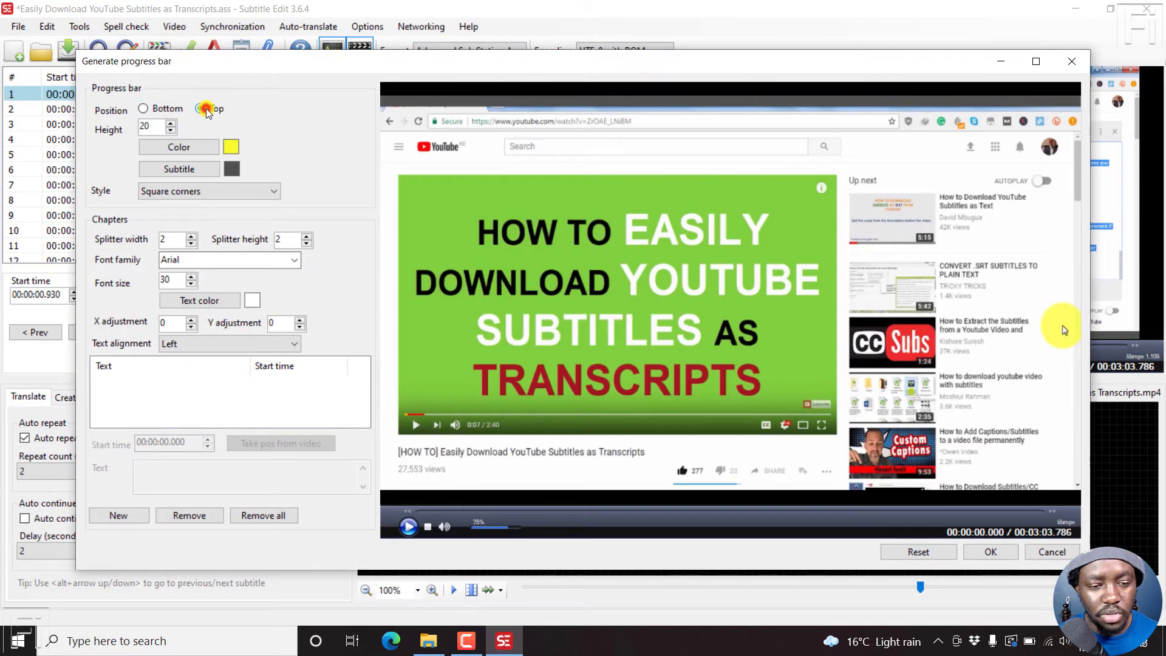
left_click(993, 552)
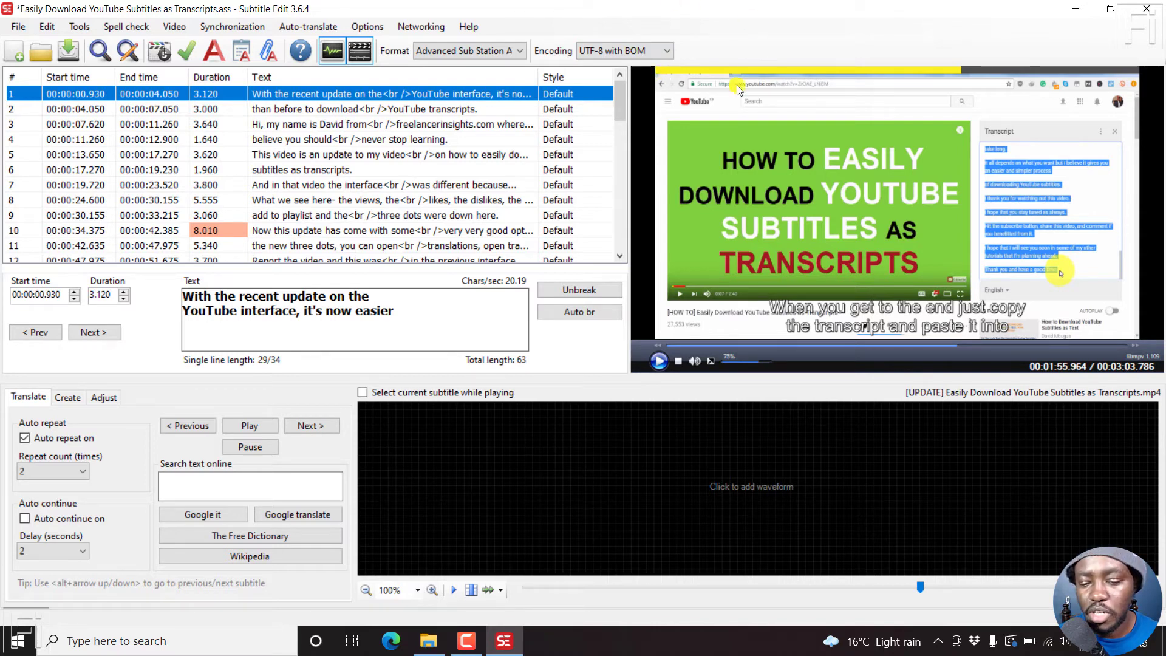
Generate the audio waveform for the loaded video in the waveform panel
left_click(754, 480)
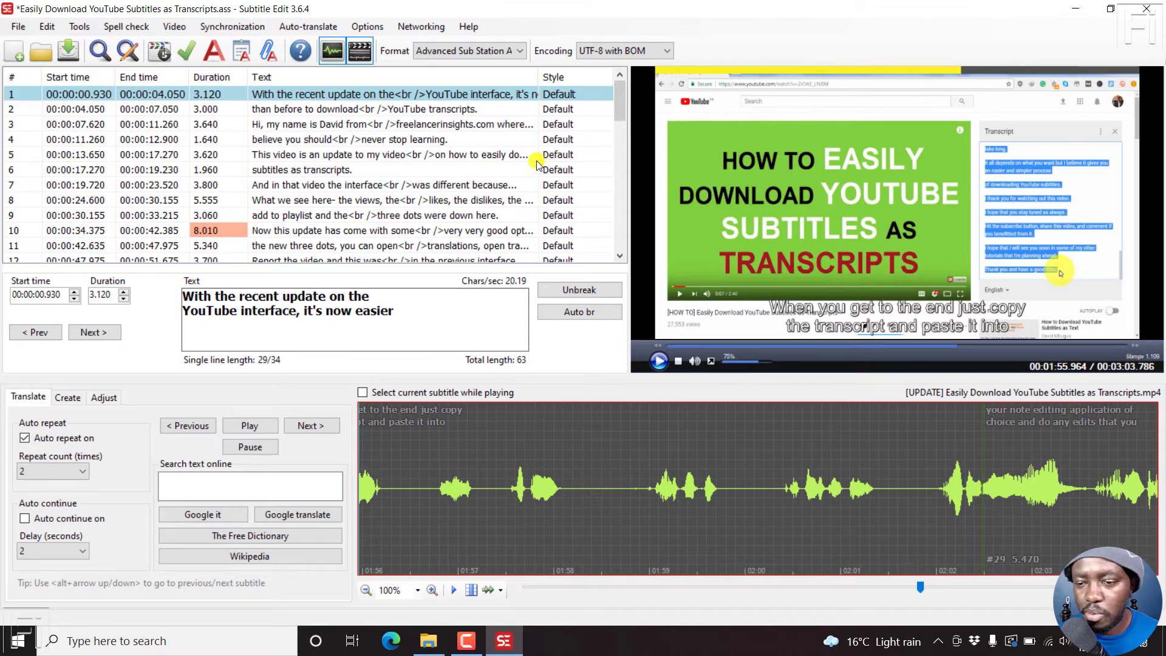
Start Generate video with burned-in subtitles, downloading FFmpeg when prompted
left_click(171, 26)
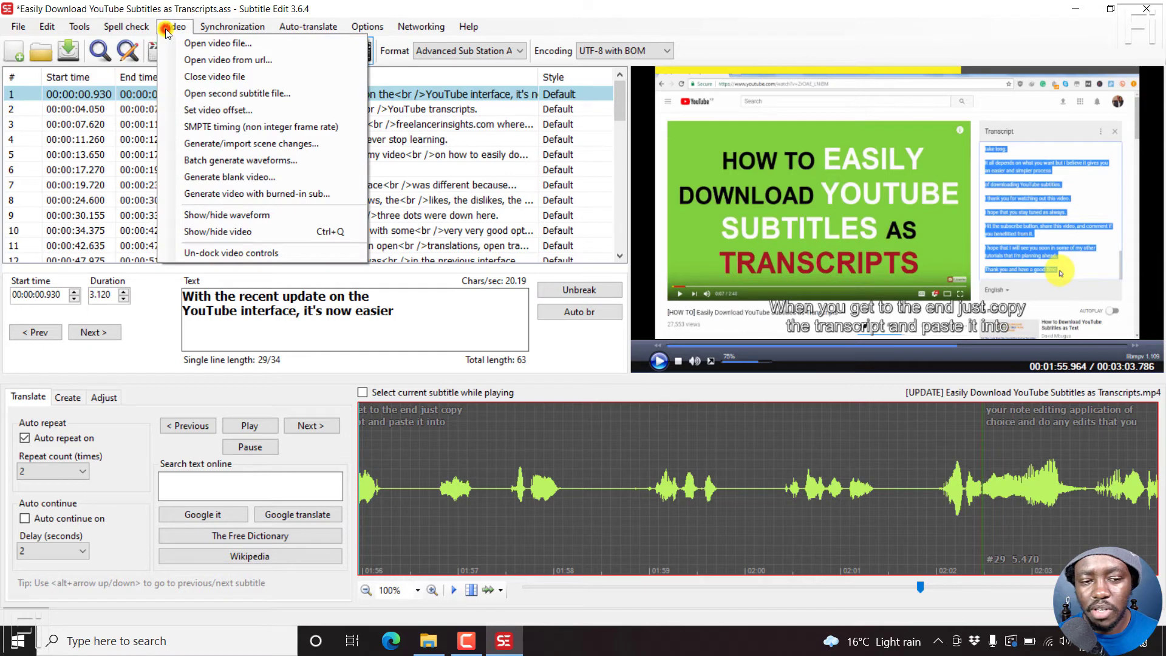
left_click(244, 194)
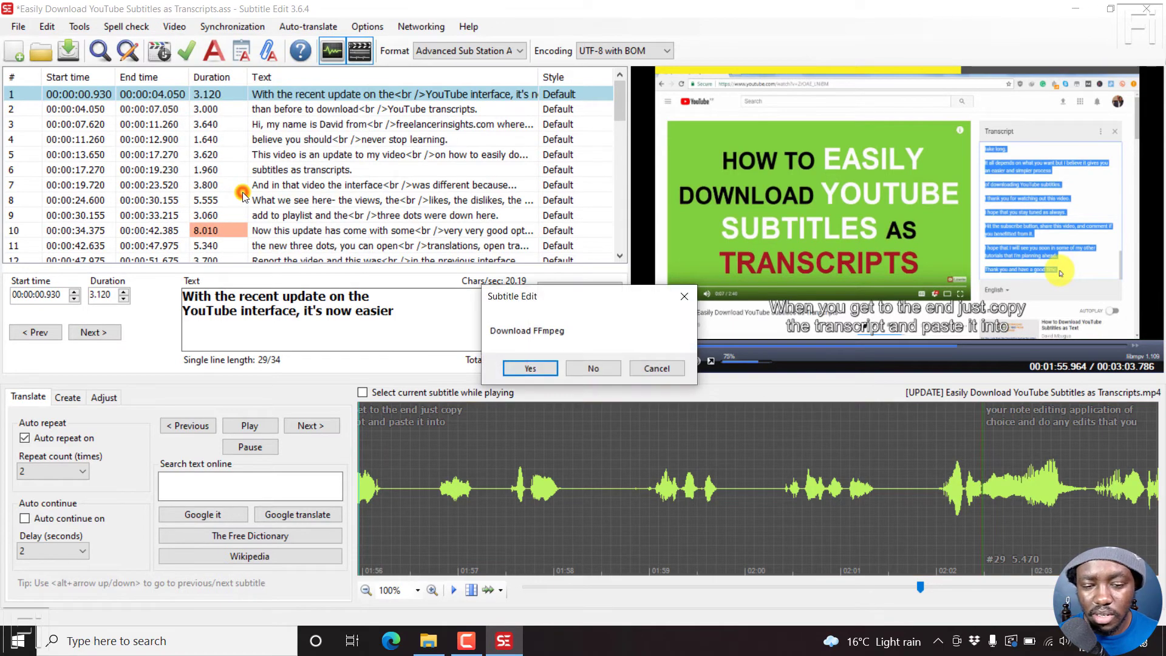
left_click(516, 368)
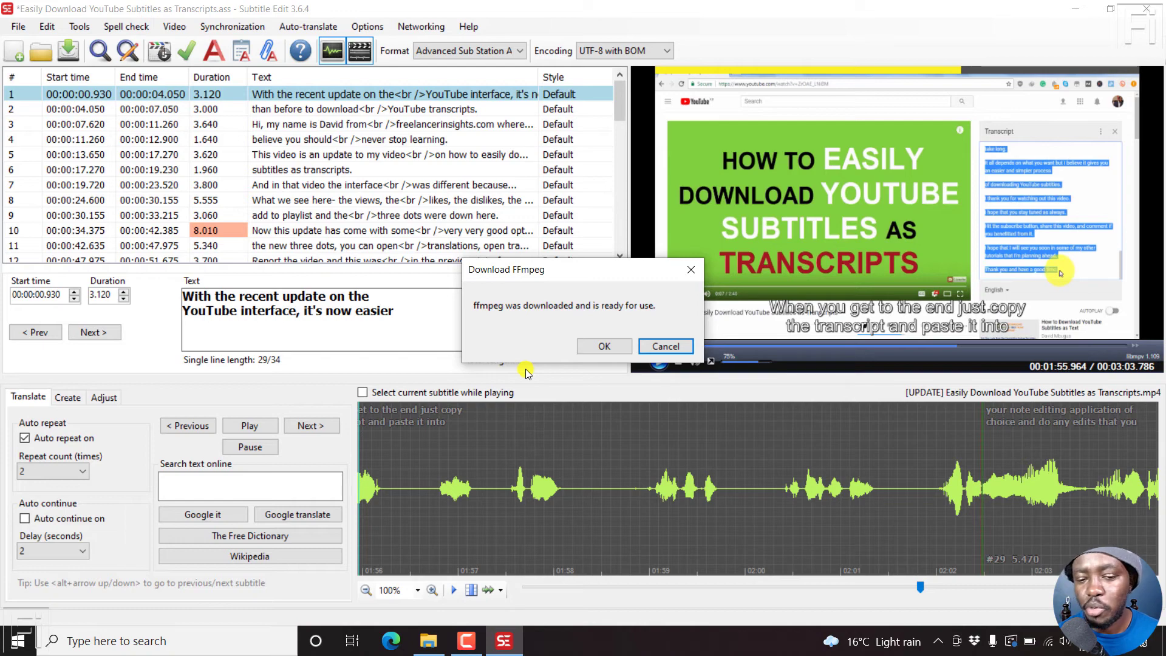
left_click(604, 346)
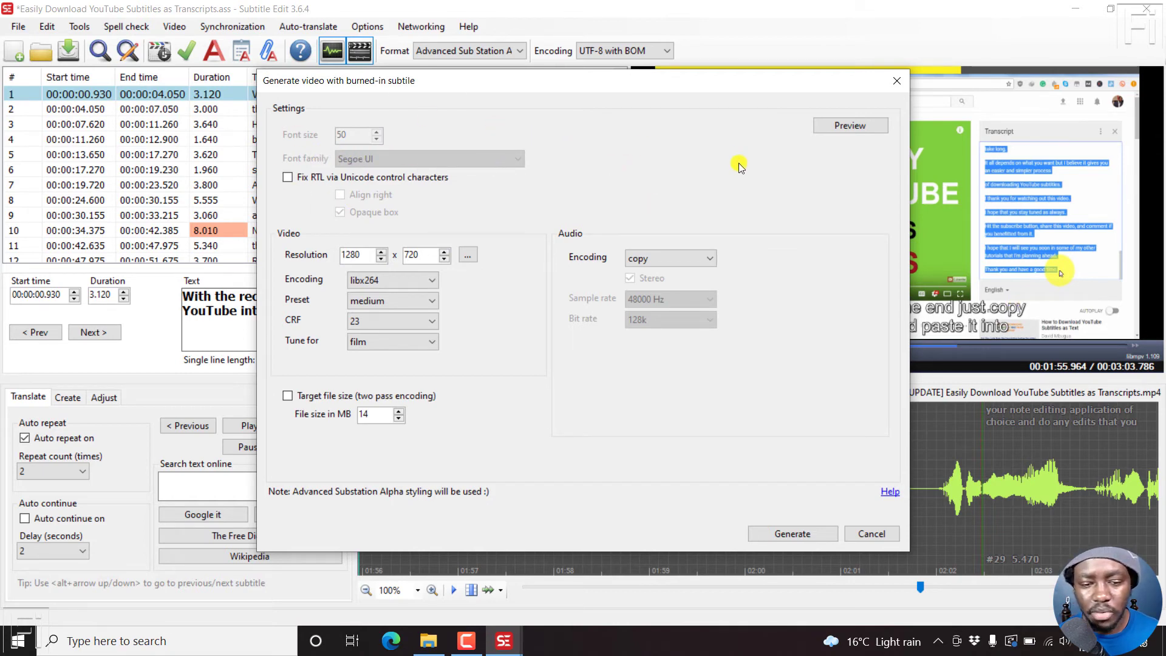
Generate the 1280x720 burn-in MP4, appending ' - Progress Bar' to the suggested file name
left_click_drag(612, 83, 501, 139)
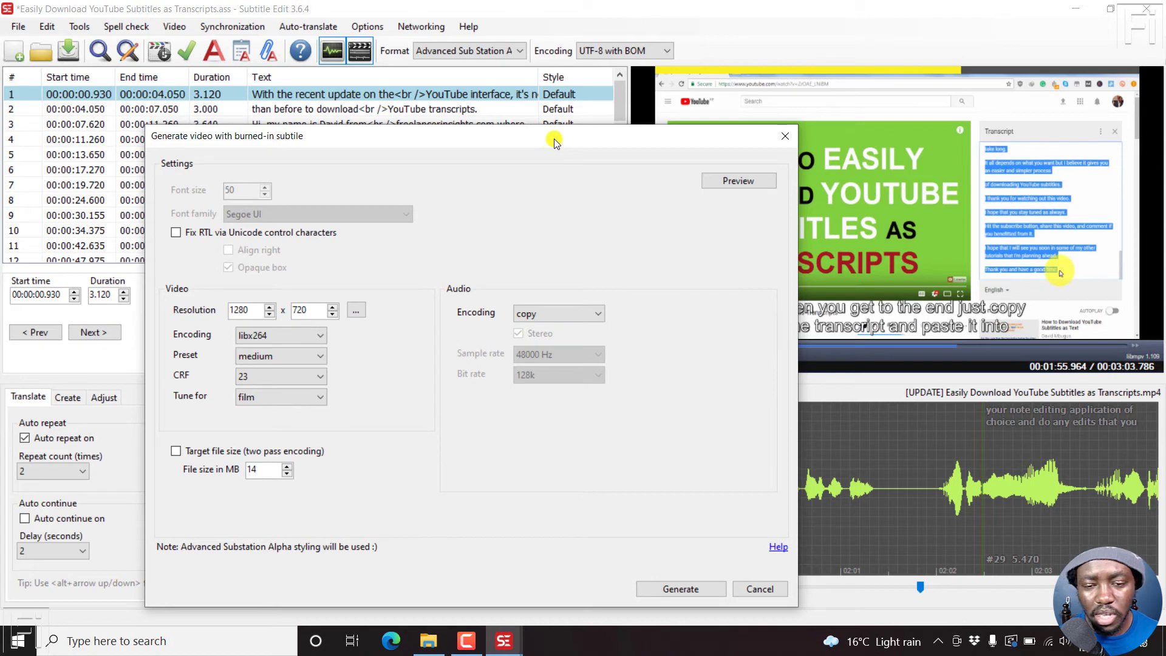
left_click_drag(554, 139, 580, 87)
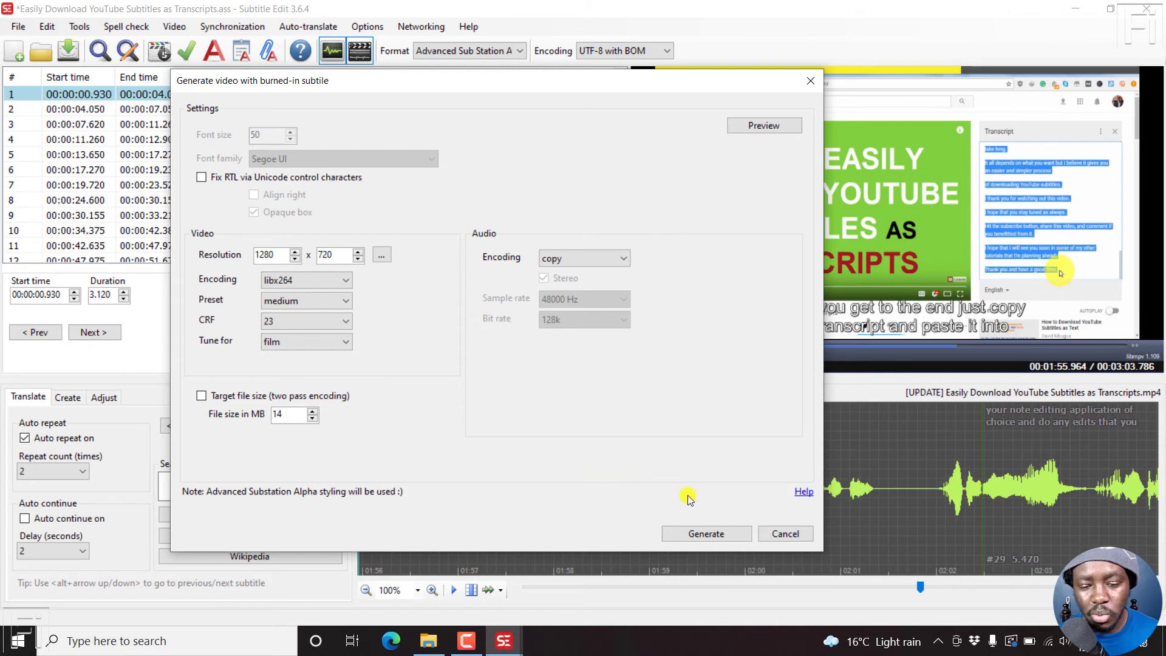
left_click(698, 538)
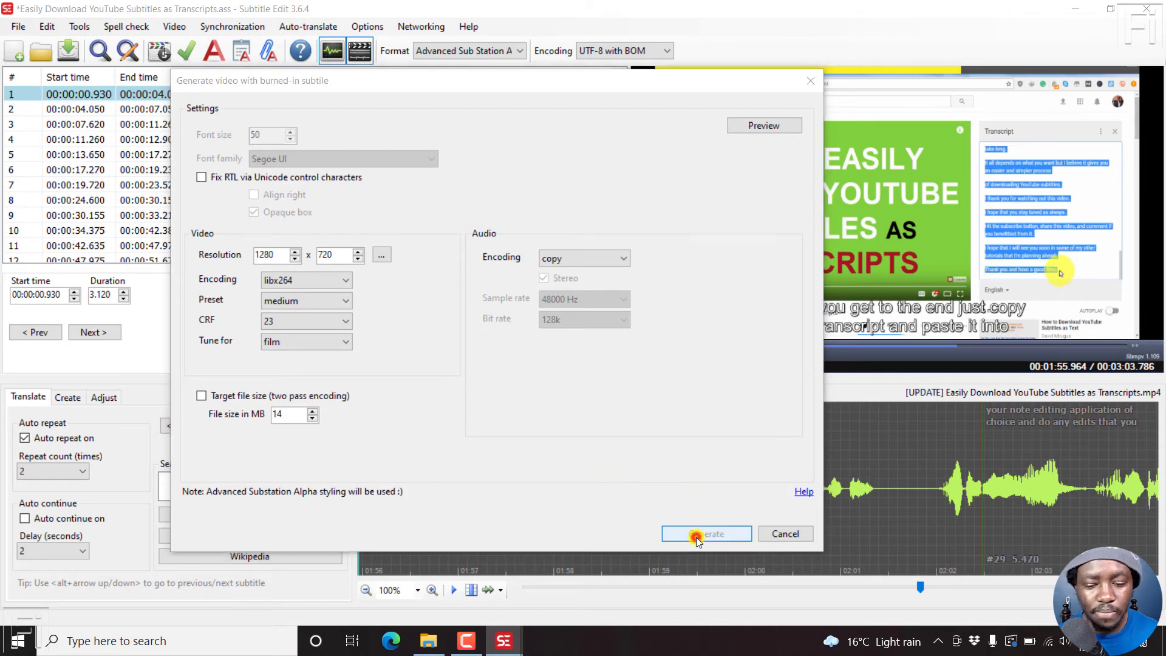
key("End")
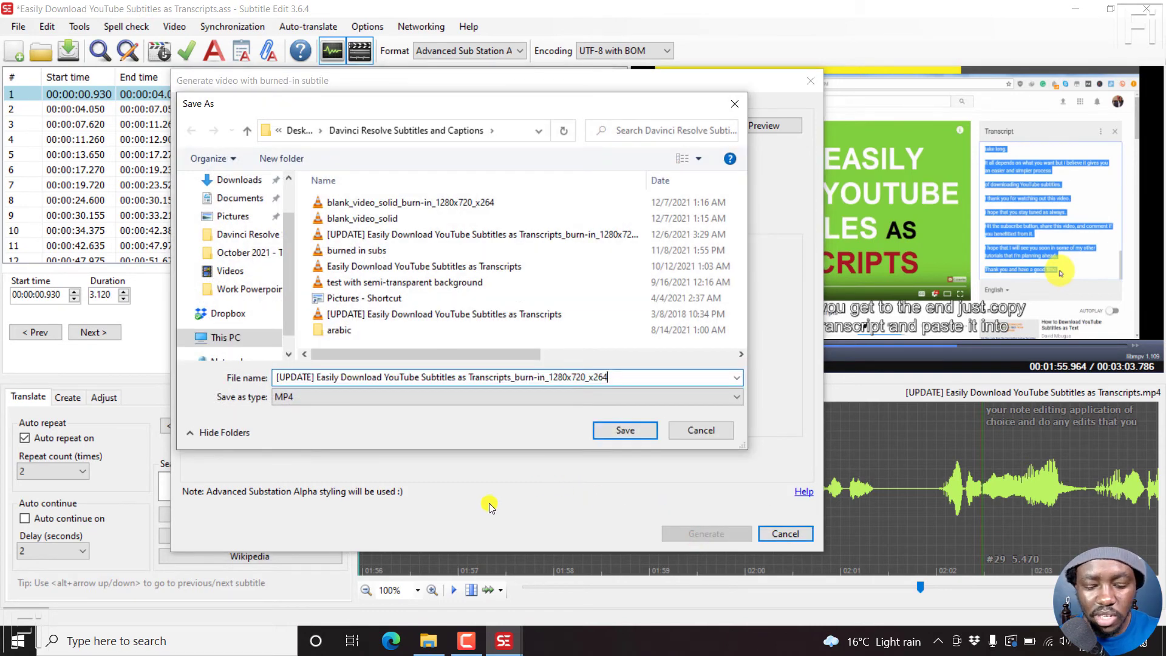
type("- Progress Bar")
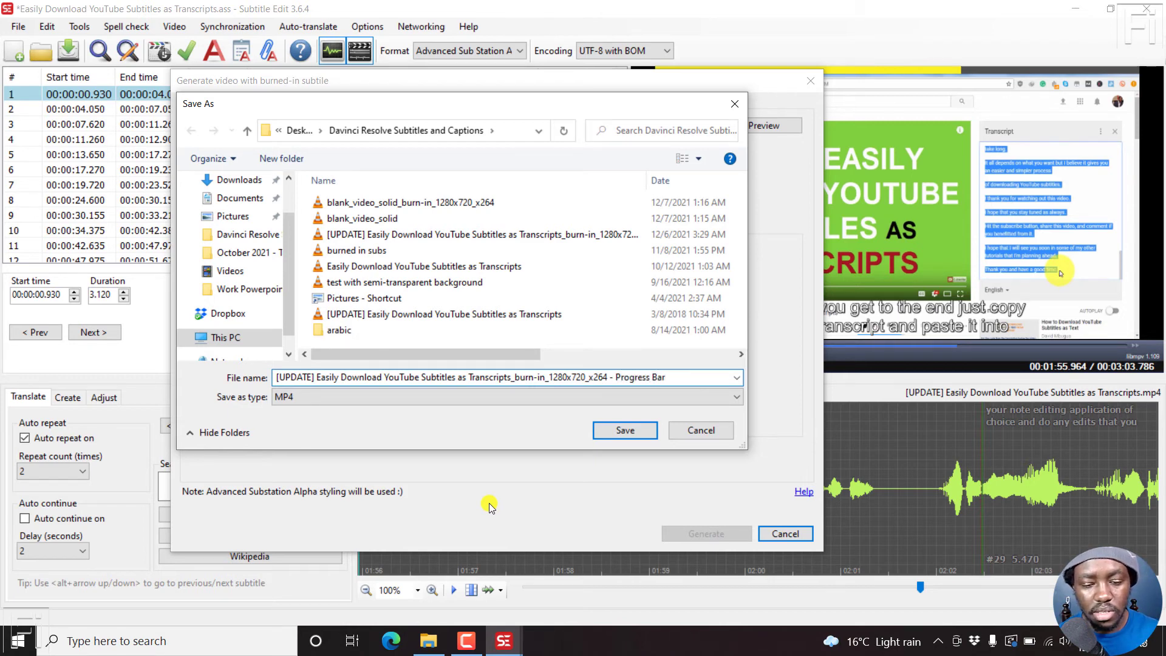
key("Return")
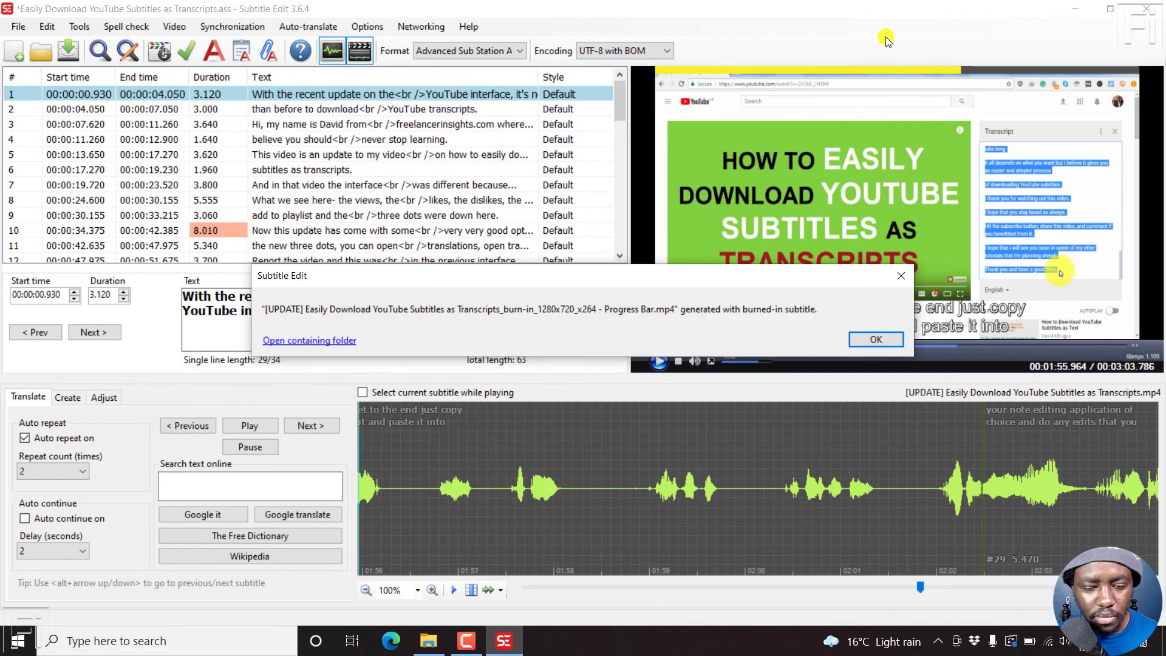
Open the output folder and play the new '- Progress Bar' MP4 in VLC
left_click(302, 341)
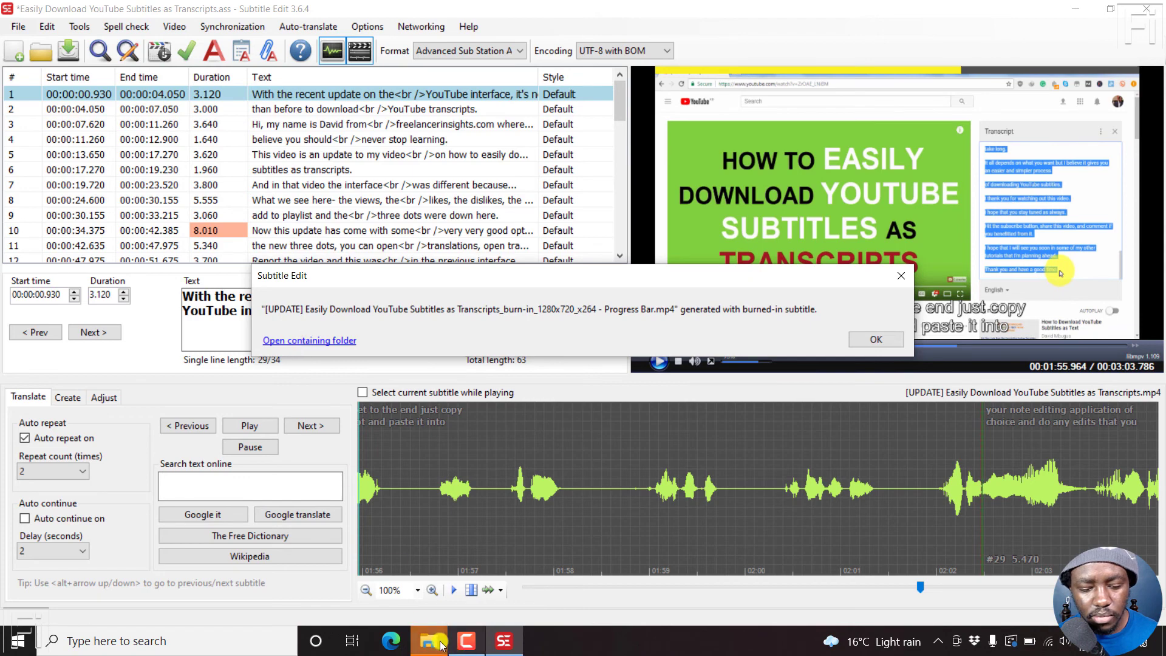
mouse_move(441, 645)
left_click(523, 580)
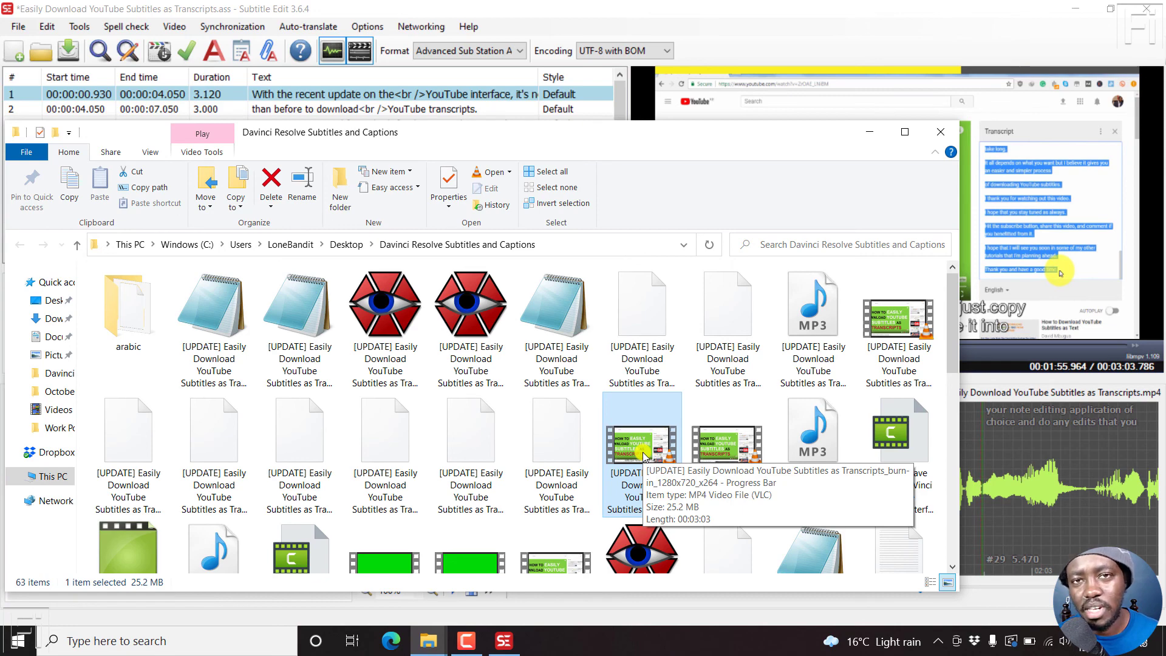
double_click(644, 456)
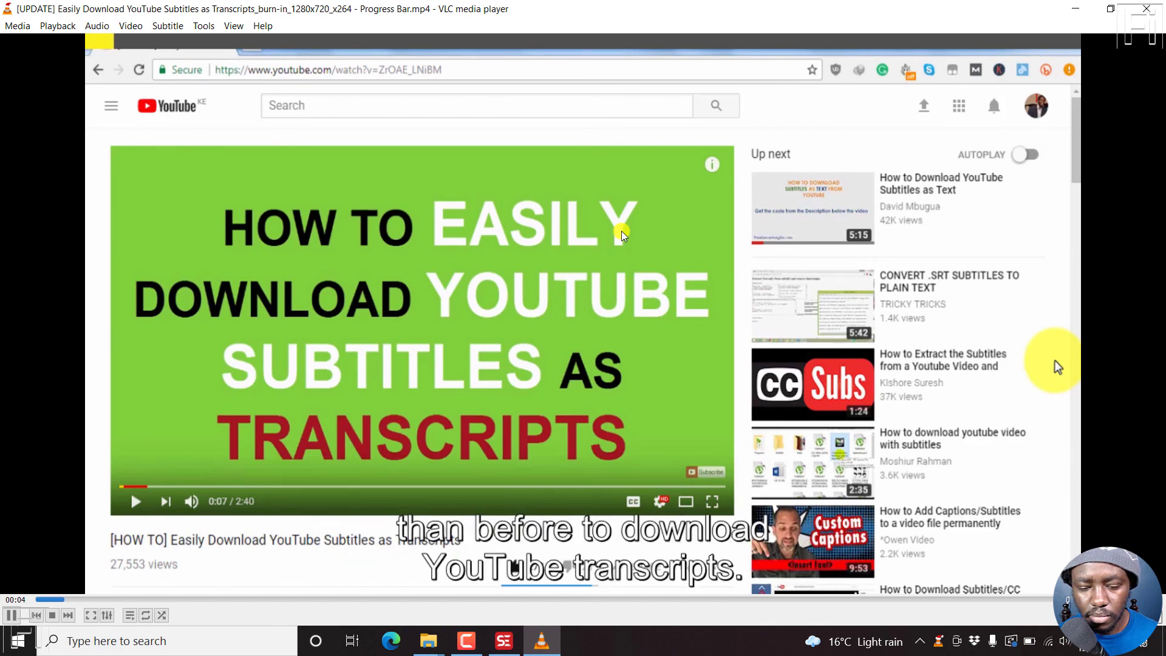
Pause the exported video in VLC, then view it fullscreen and return to windowed mode
key("space")
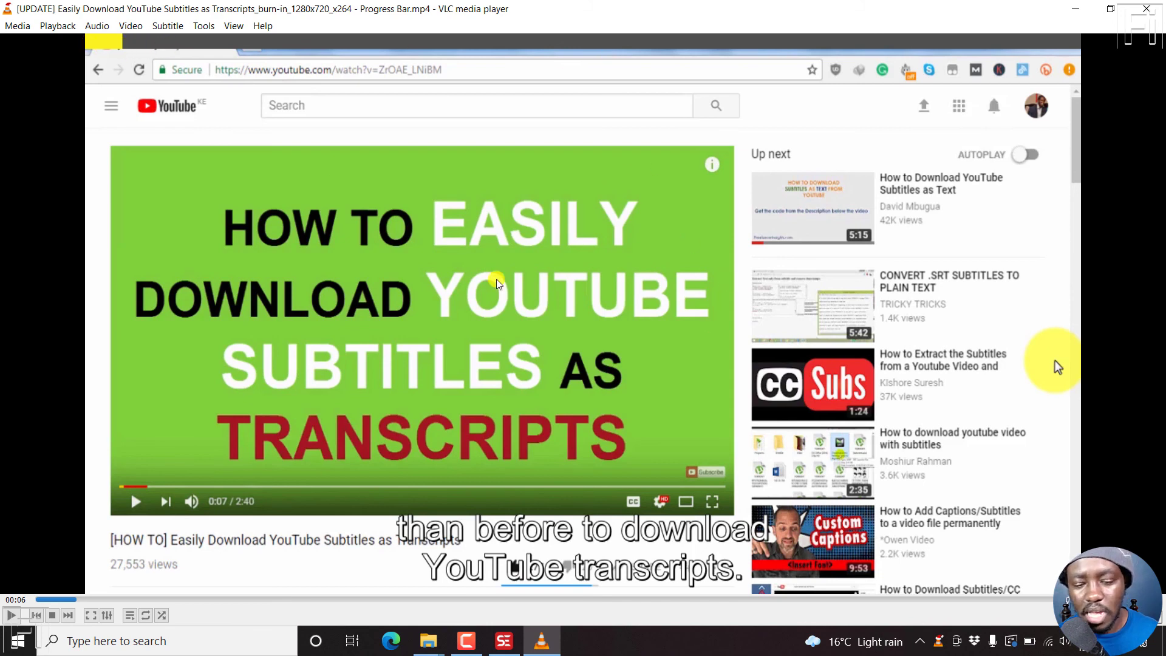
double_click(365, 462)
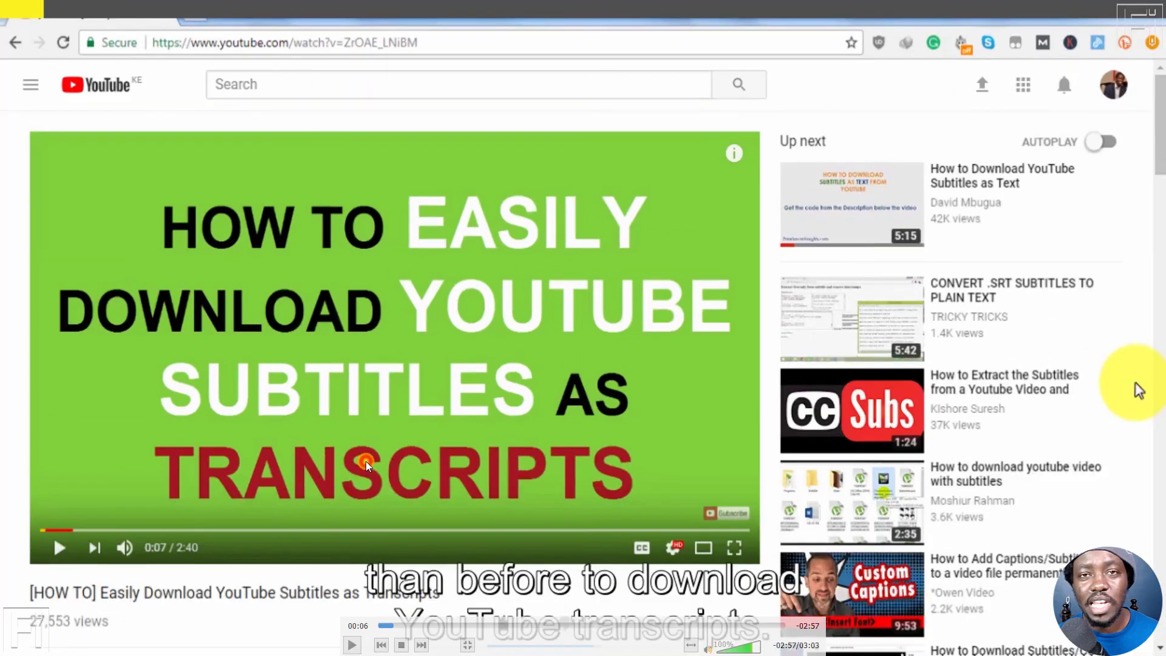
double_click(440, 454)
Return to Subtitle Edit and close the 'generated with burned-in subtitle' message box
left_click(503, 641)
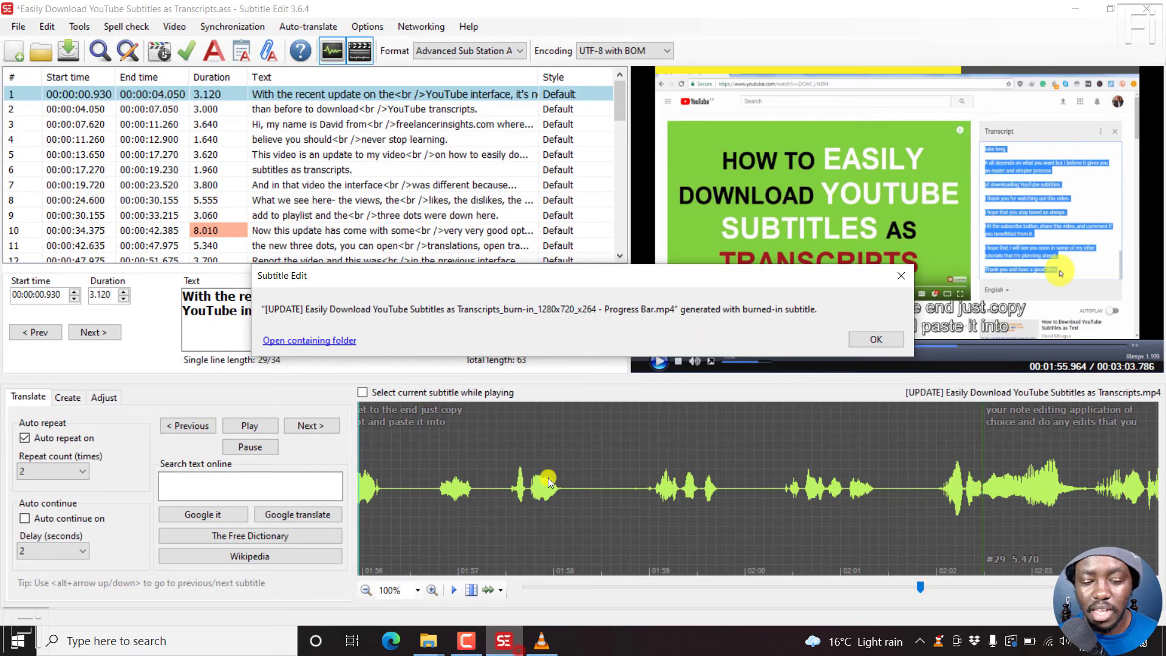
left_click(901, 276)
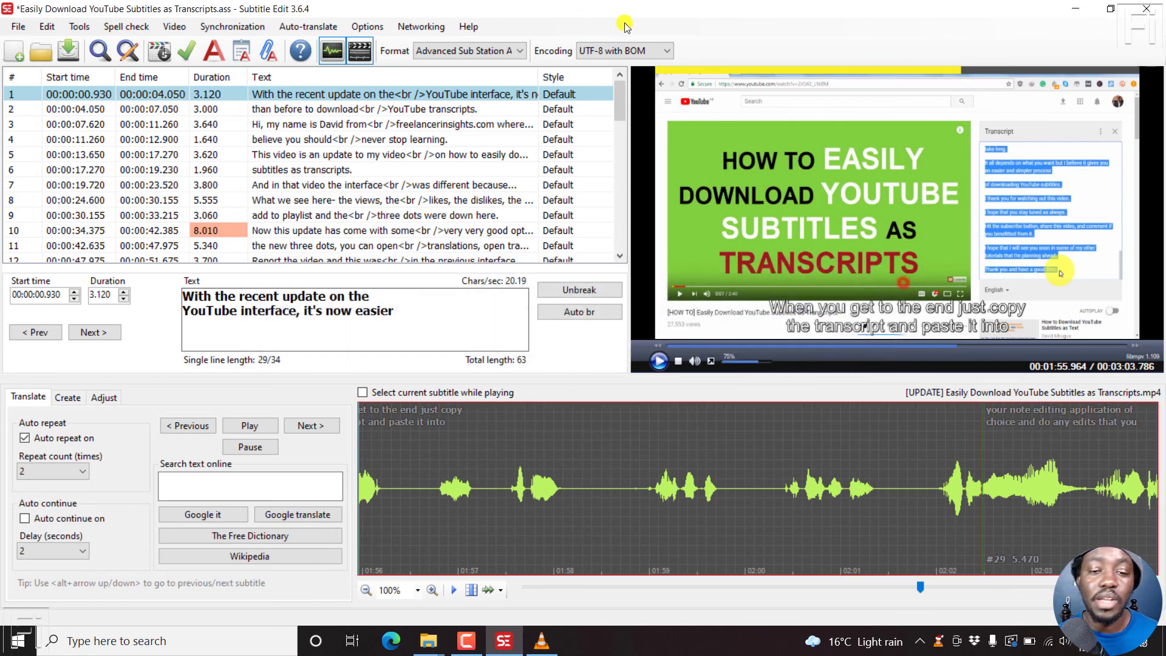